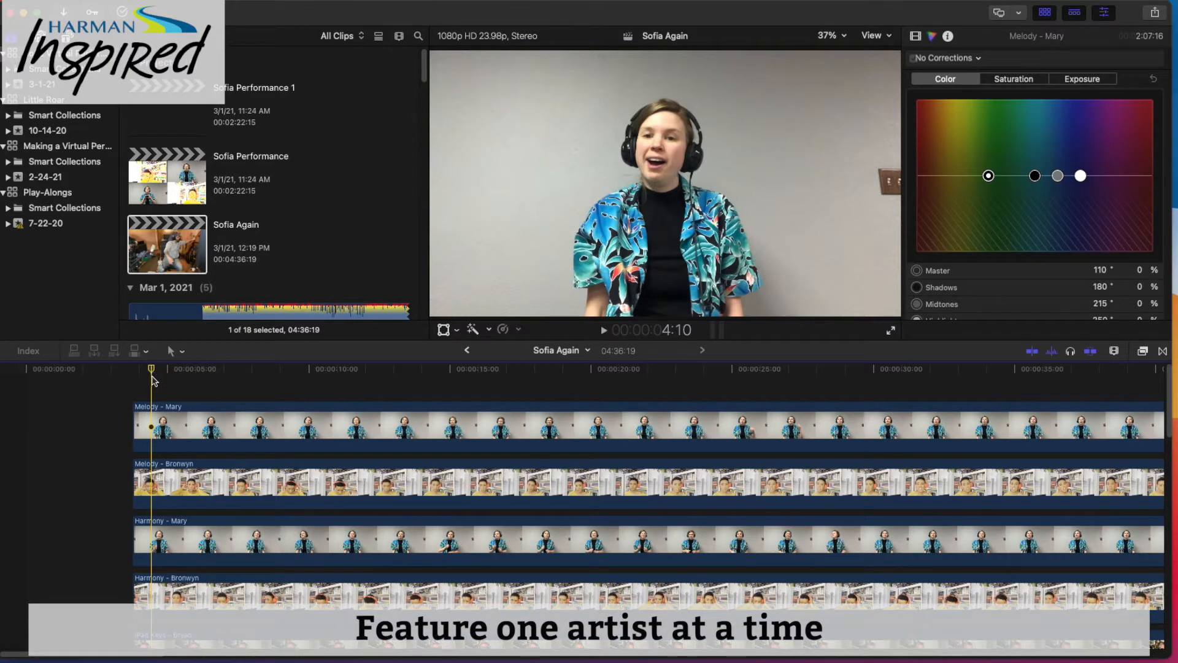
{"action": "scroll", "coordinate": [154, 381], "scroll_direction": "down", "scroll_amount": 10}
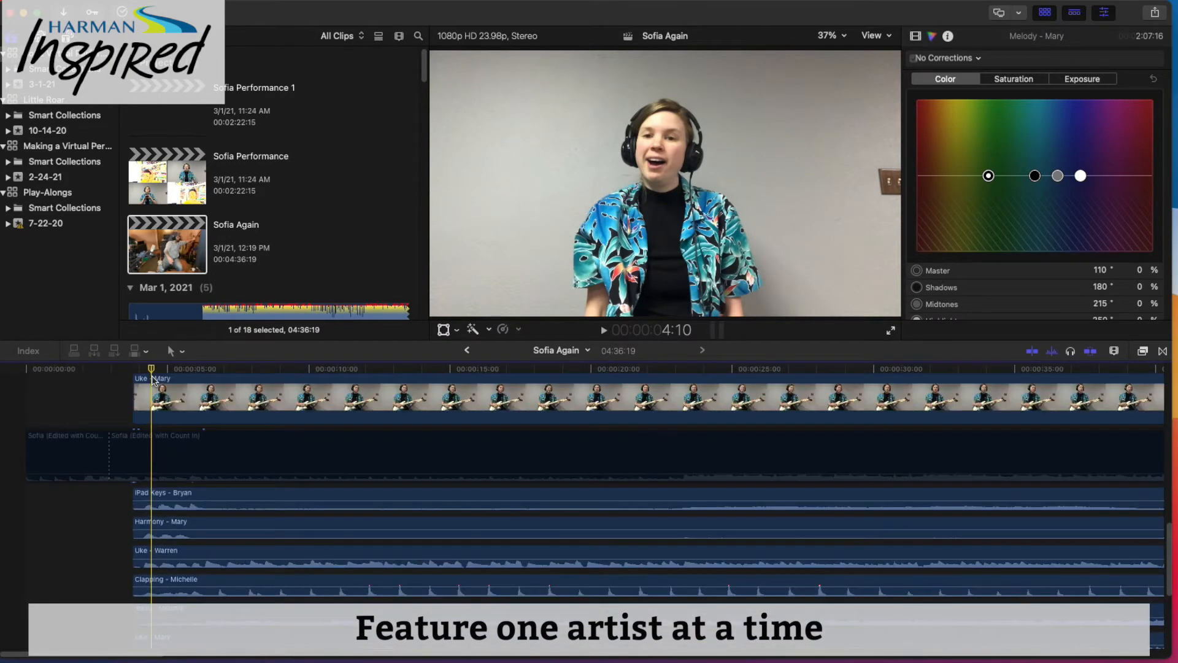
{"action": "scroll", "coordinate": [153, 374], "scroll_direction": "up", "scroll_amount": 5}
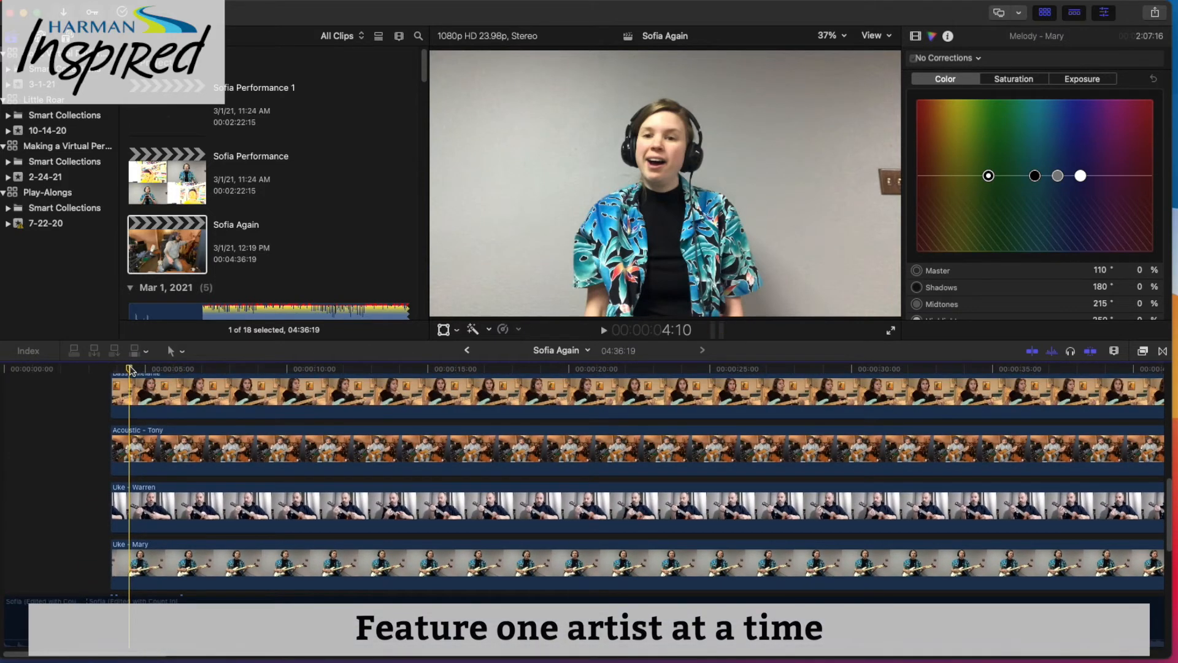
{"action": "scroll", "coordinate": [127, 407], "scroll_direction": "up", "scroll_amount": 2}
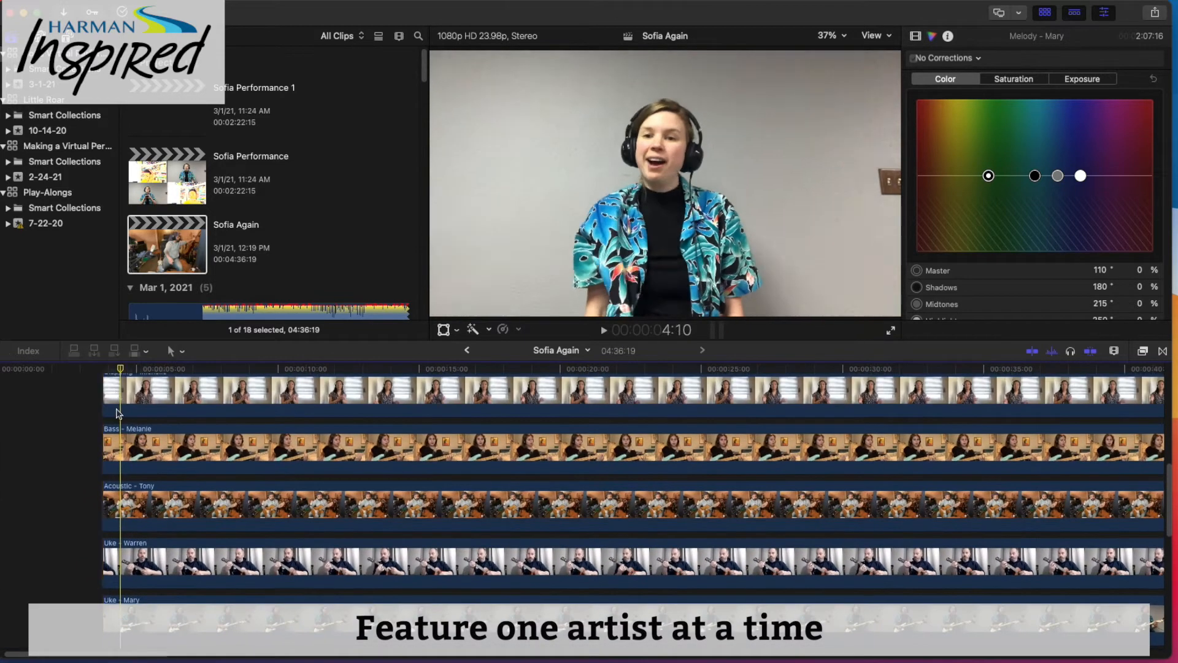
{"action": "scroll", "coordinate": [126, 514], "scroll_direction": "down", "scroll_amount": 1}
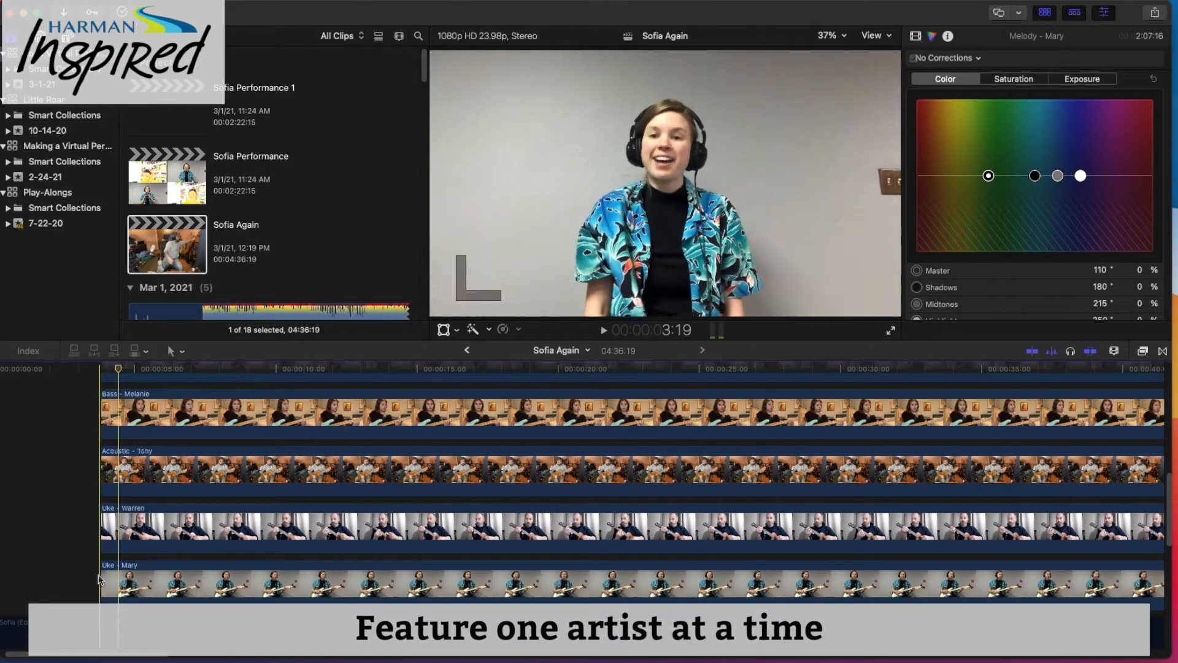
{"action": "scroll", "coordinate": [95, 577], "scroll_direction": "down", "scroll_amount": 1}
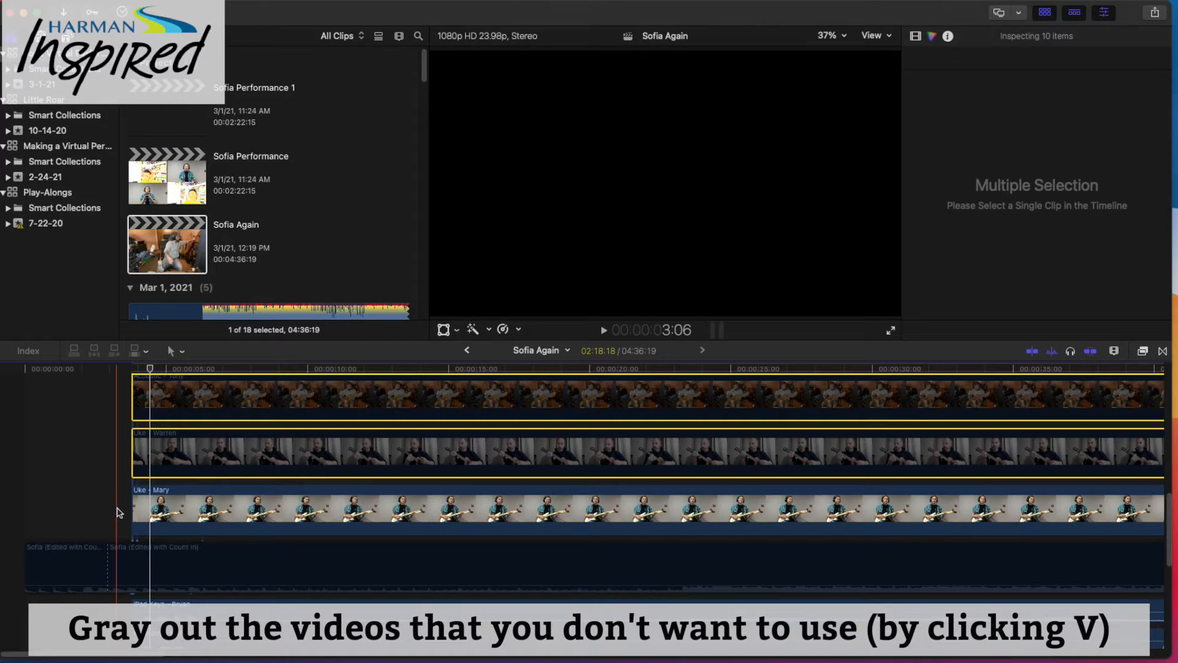
Split the selected disabled video clips at 8:09 and enable the upper ukulele clip after the split
{"action": "key", "text": "space"}
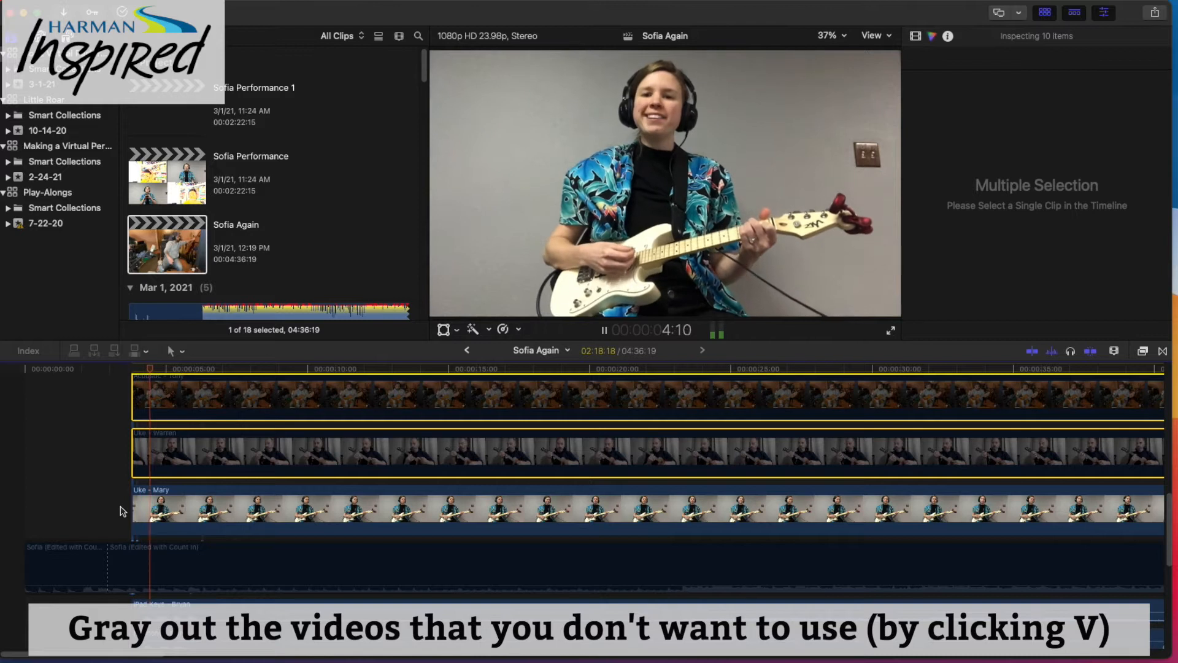
{"action": "scroll", "coordinate": [121, 511], "scroll_direction": "up", "scroll_amount": 2}
{"action": "scroll", "coordinate": [120, 511], "scroll_direction": "right", "scroll_amount": 2}
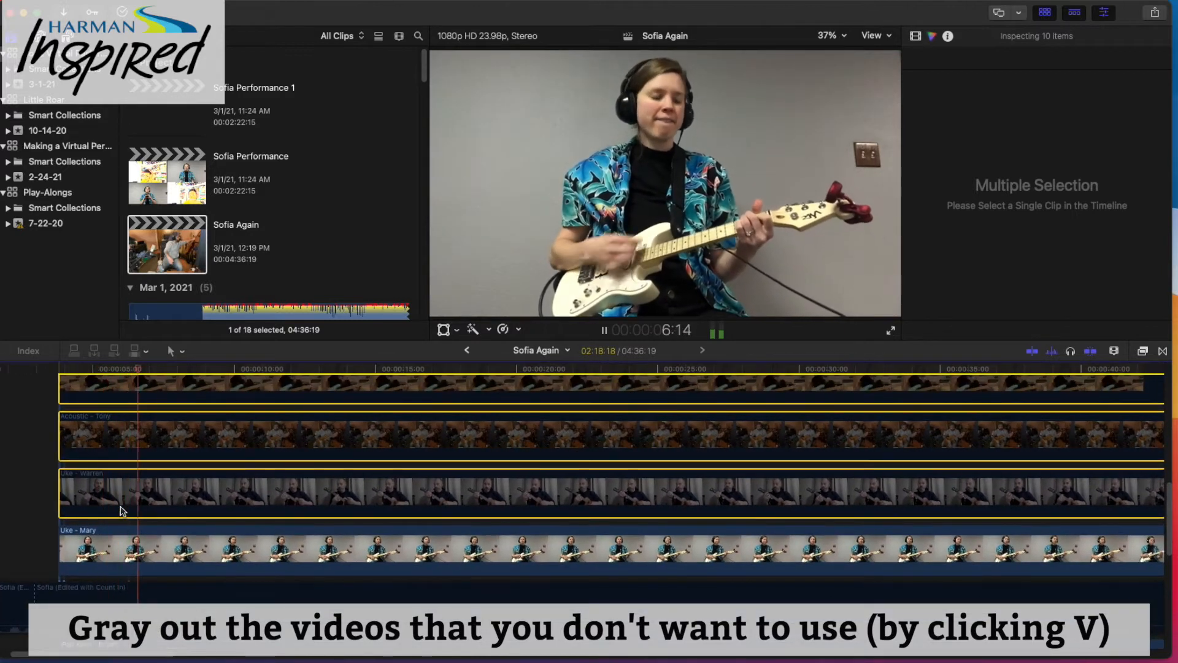
{"action": "key", "text": "space"}
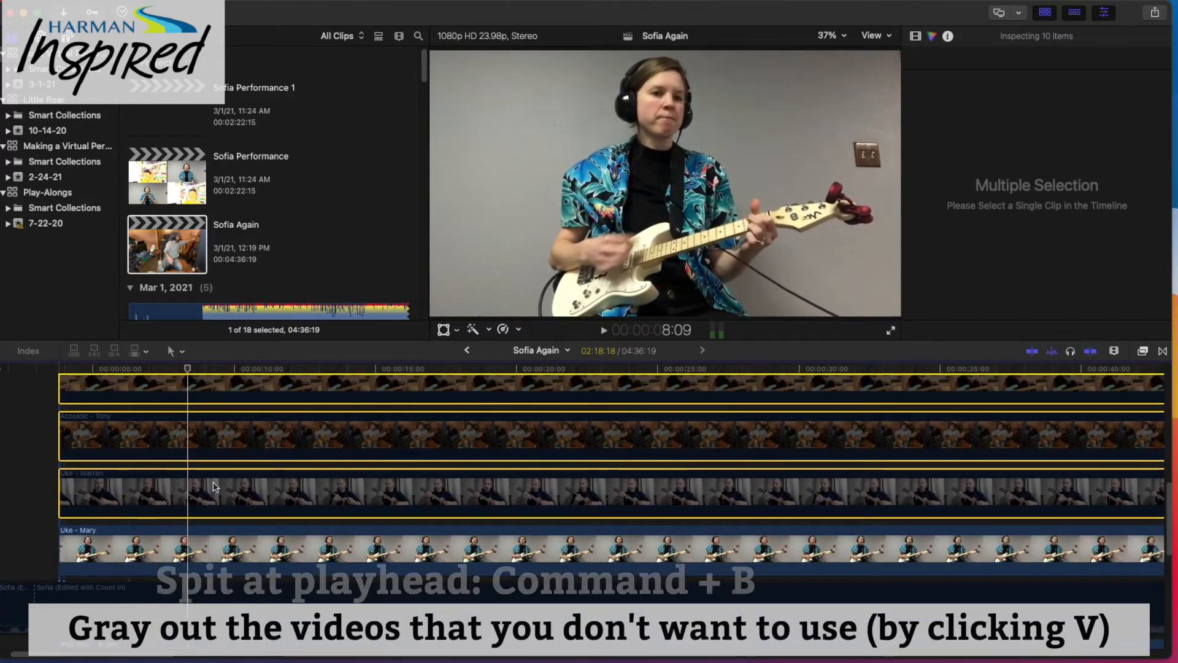
{"action": "key", "text": "super+b"}
{"action": "left_click", "coordinate": [215, 486]}
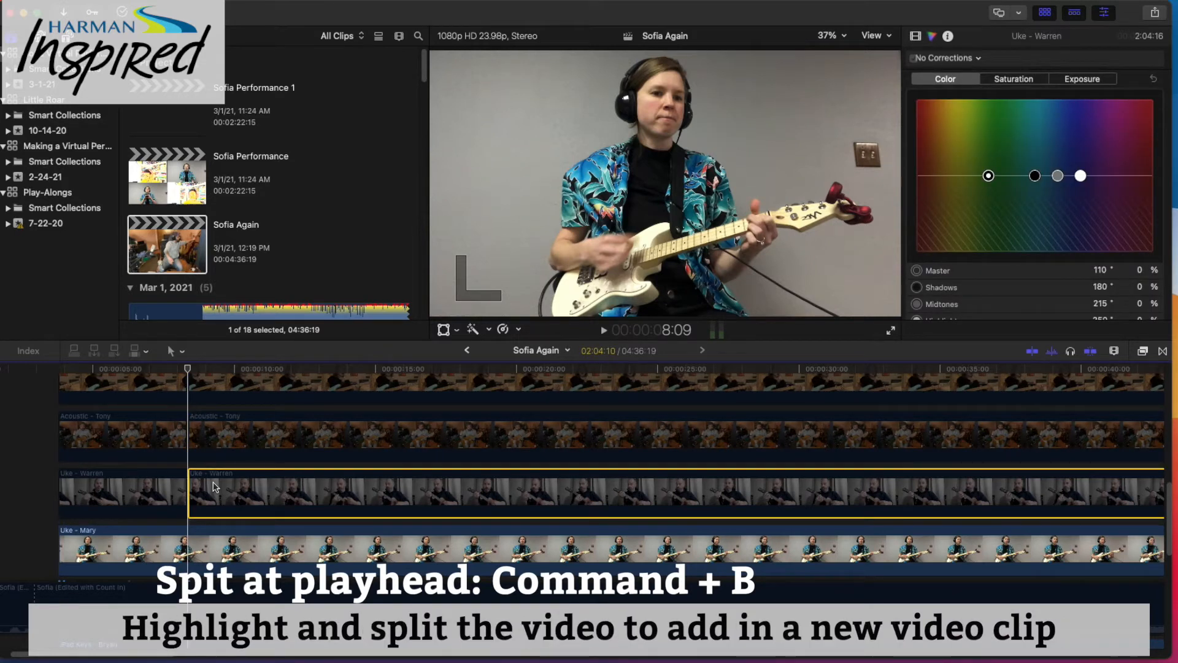
{"action": "key", "text": "v"}
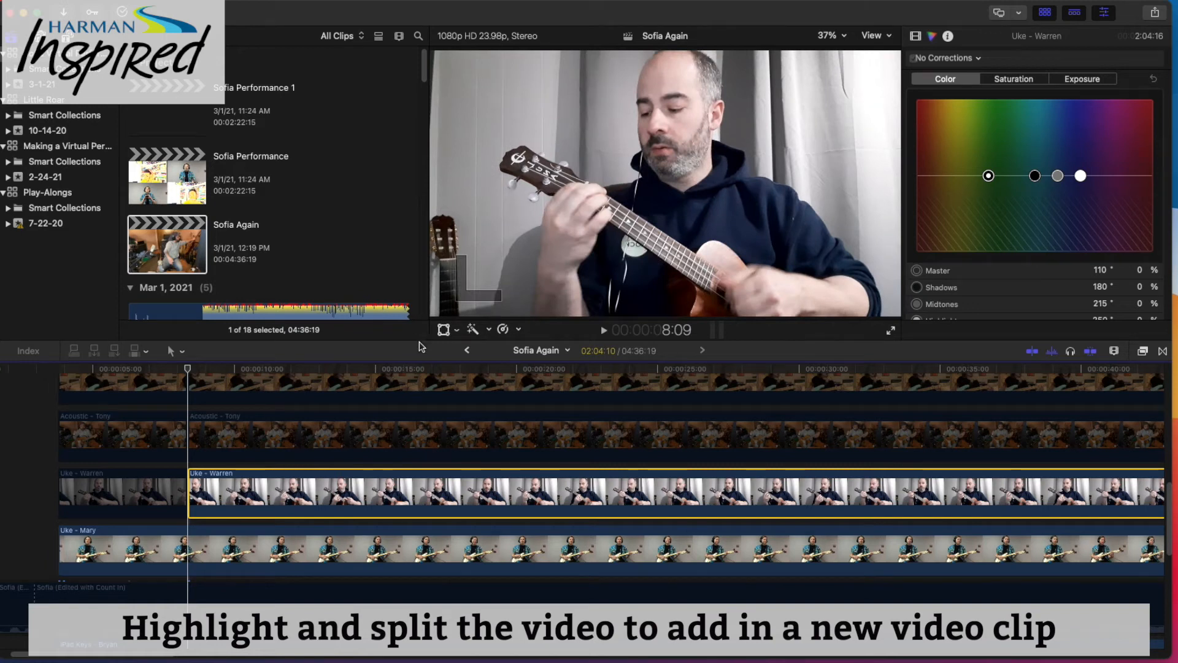
Hide the browser and mirror the enabled upper ukulele clip horizontally with Transform
{"action": "left_click", "coordinate": [445, 331]}
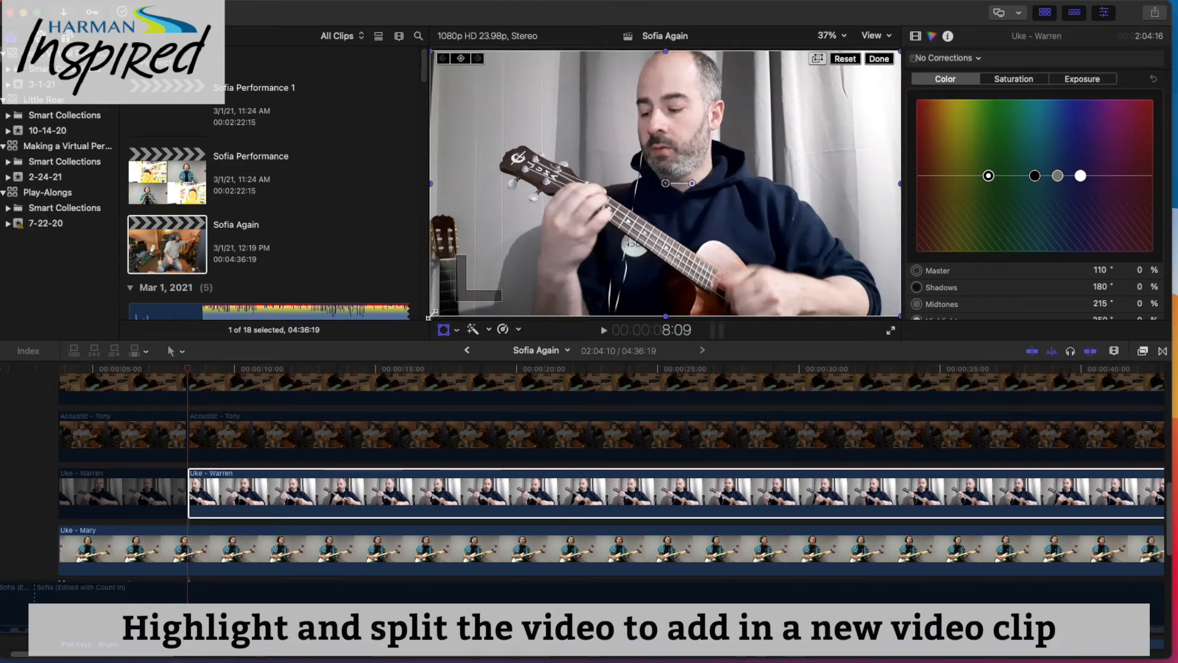
{"action": "left_click", "coordinate": [443, 332]}
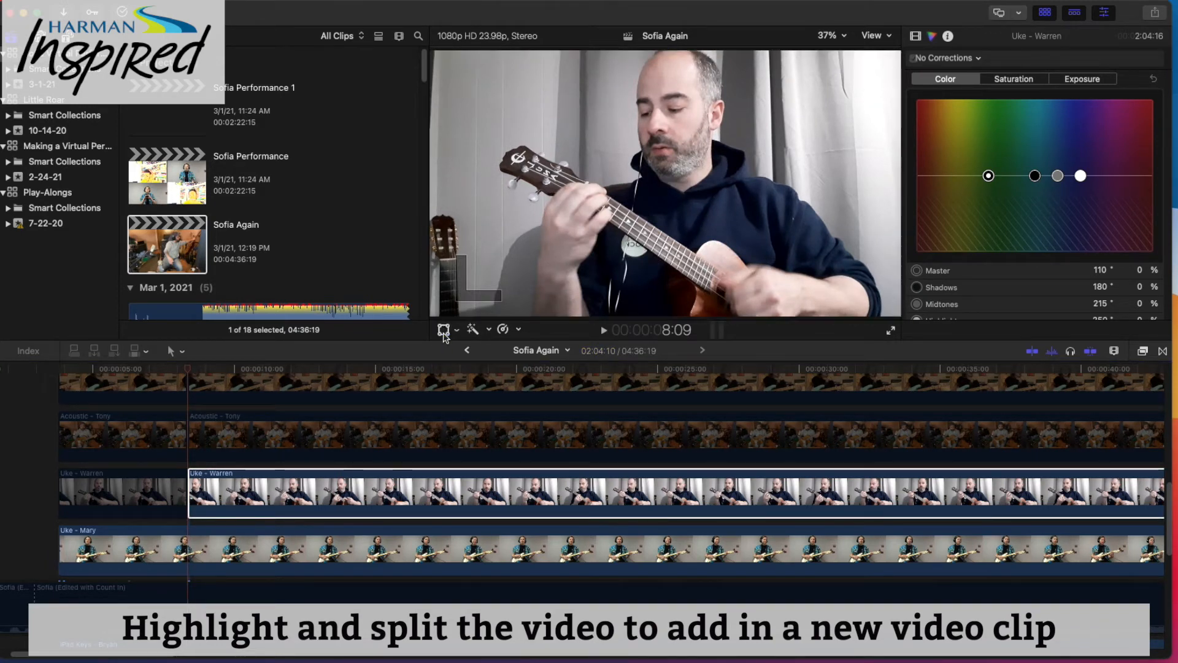
{"action": "left_click", "coordinate": [1047, 13]}
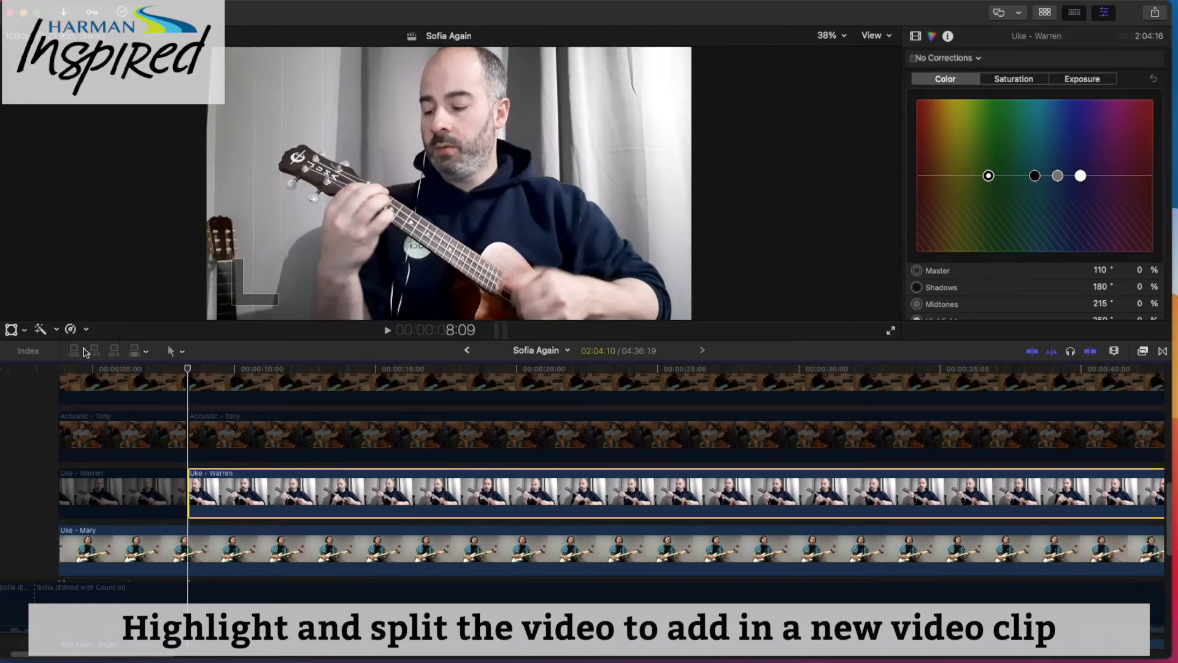
{"action": "left_click", "coordinate": [12, 331]}
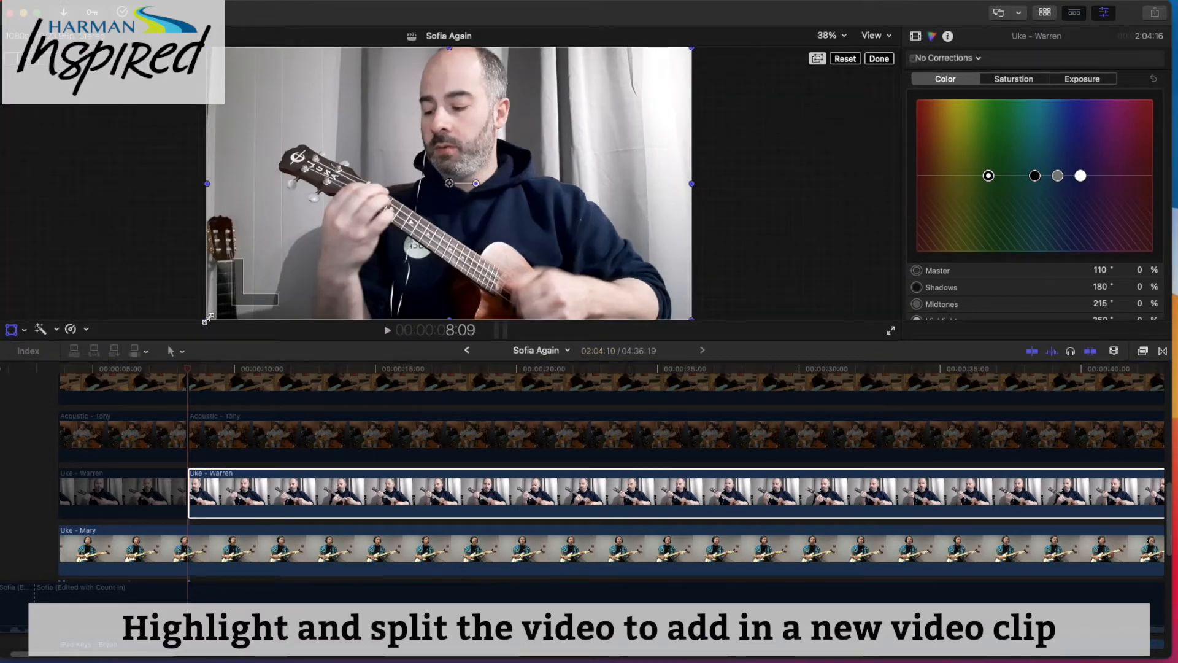
{"action": "left_click_drag", "start_coordinate": [208, 318], "coordinate": [692, 312]}
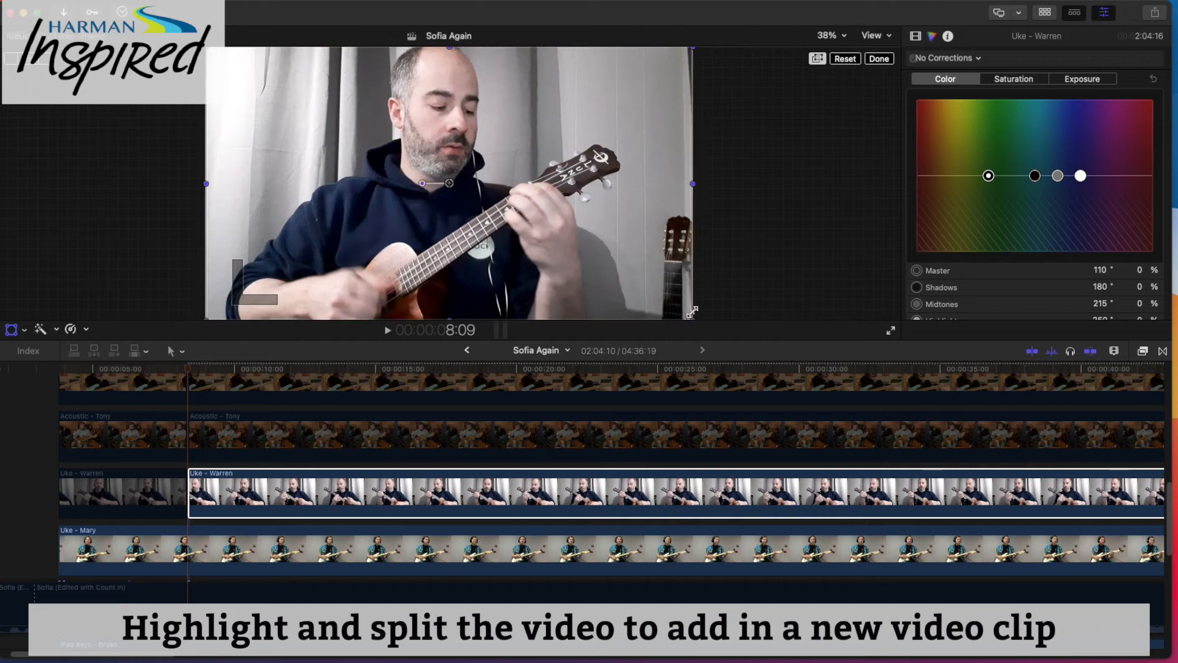
Split the acoustic guitar video clip at 10:13 and enable the part after the split
{"action": "left_click", "coordinate": [187, 368]}
{"action": "key", "text": "space"}
{"action": "scroll", "coordinate": [268, 496], "scroll_direction": "right", "scroll_amount": 2}
{"action": "scroll", "coordinate": [268, 496], "scroll_direction": "up", "scroll_amount": 2}
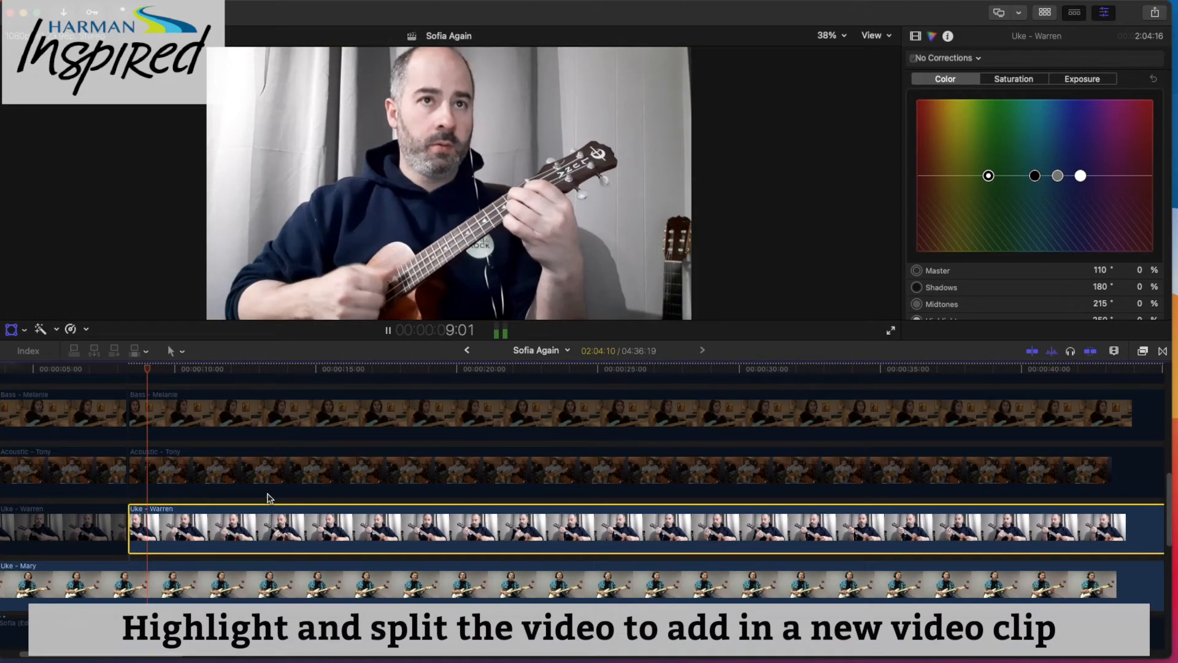
{"action": "key", "text": "space"}
{"action": "left_click", "coordinate": [244, 486]}
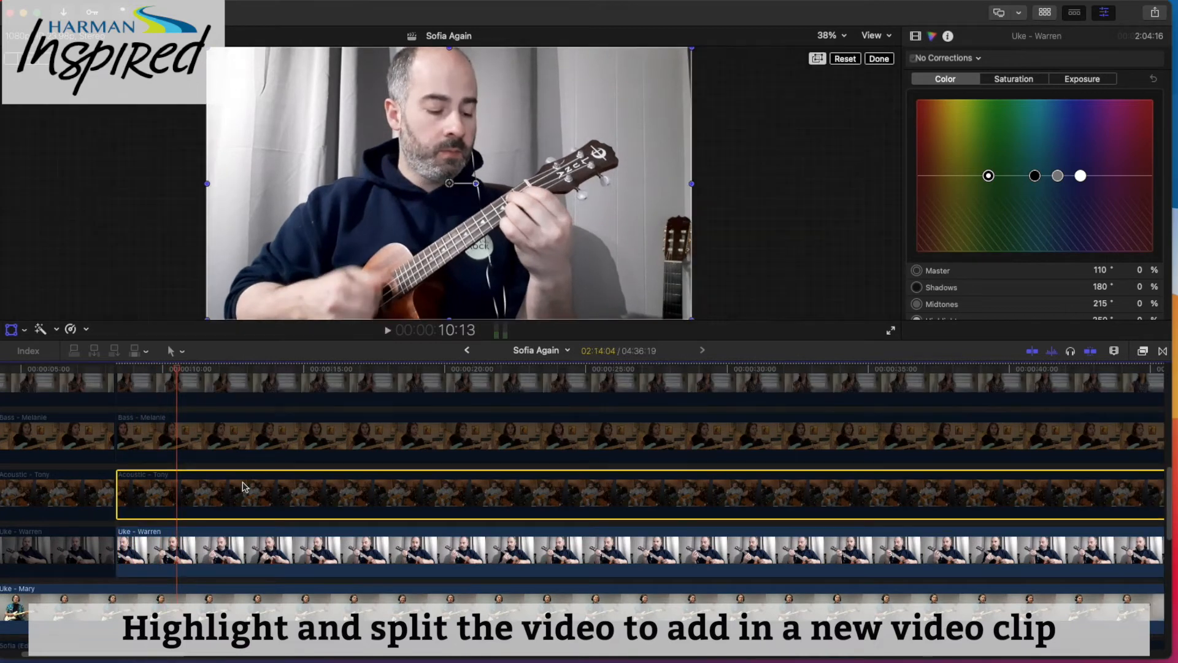
{"action": "key", "text": "super+b"}
Split the bass video clip at 12:15 and enable the part after the split
{"action": "key", "text": "space"}
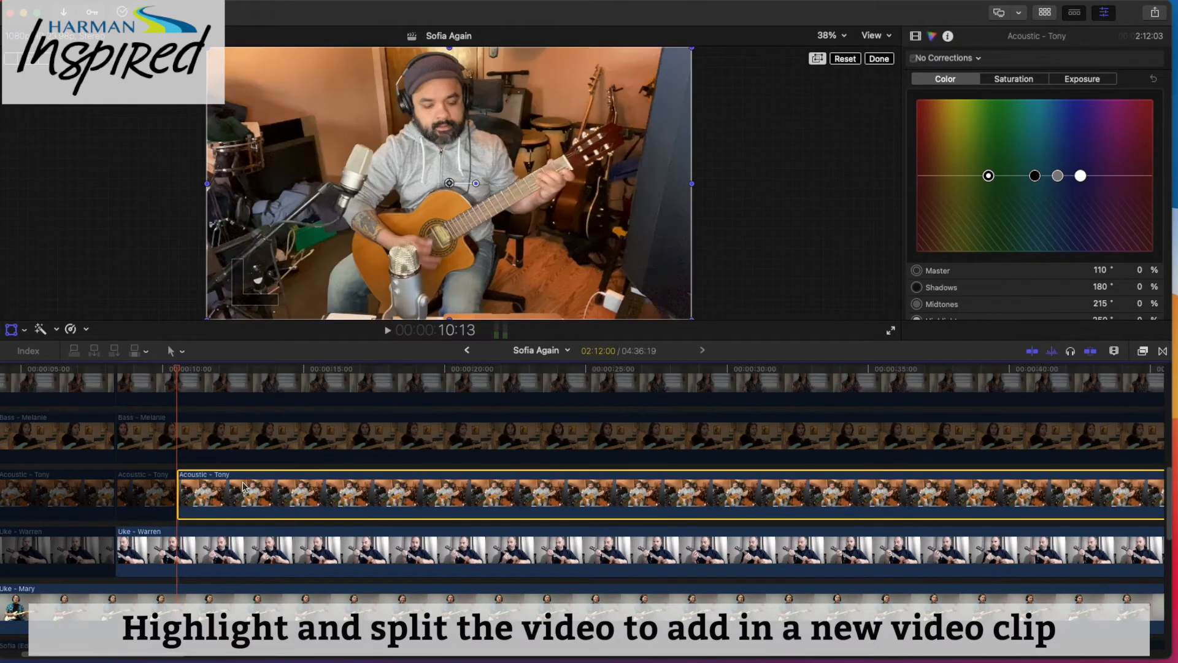
{"action": "scroll", "coordinate": [240, 482], "scroll_direction": "right", "scroll_amount": 2}
{"action": "scroll", "coordinate": [227, 466], "scroll_direction": "up", "scroll_amount": 1}
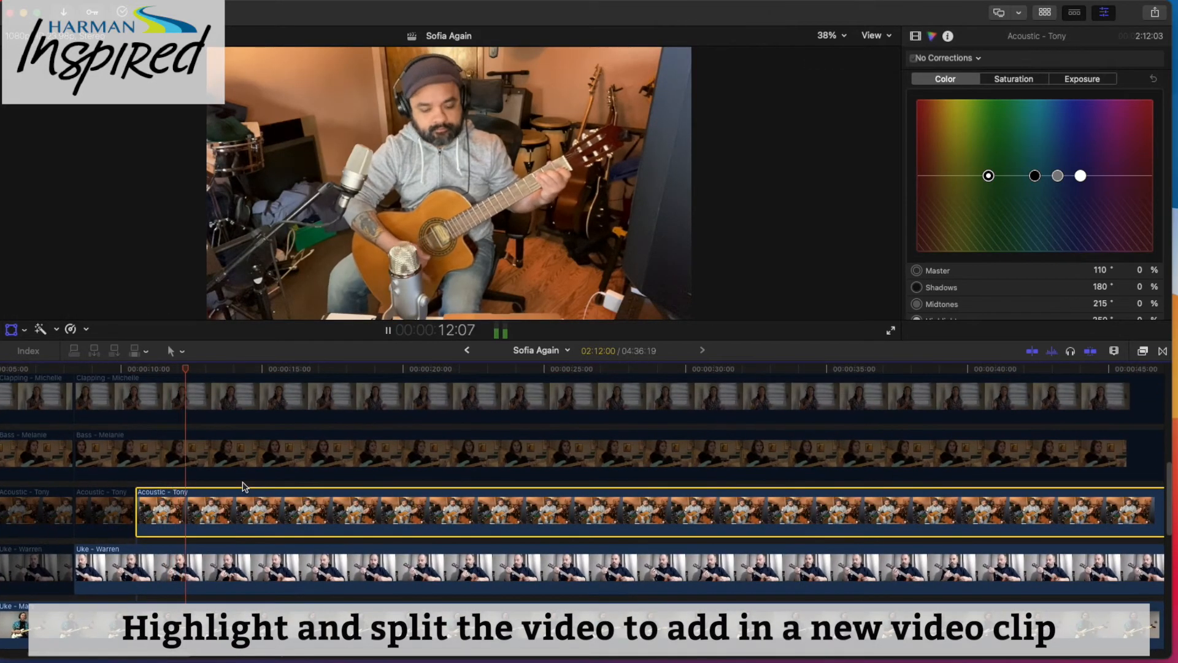
{"action": "key", "text": "space"}
{"action": "left_click", "coordinate": [220, 455]}
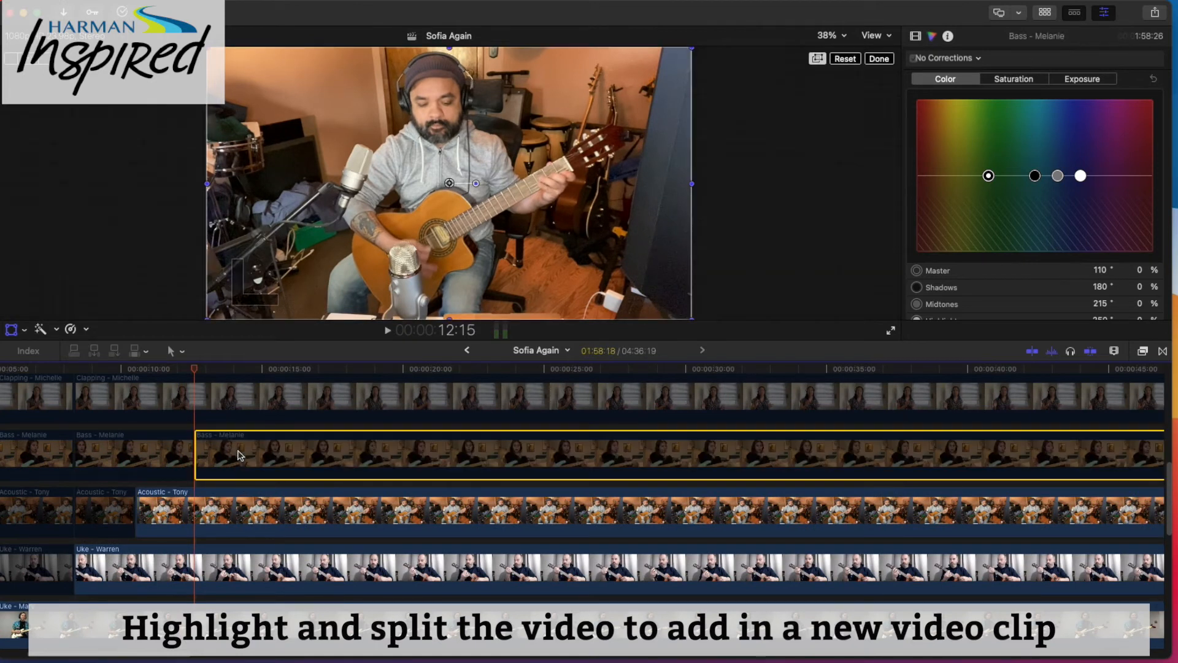
{"action": "key", "text": "super+b"}
Split the bass, acoustic guitar and both ukulele video clips at 14:17
{"action": "key", "text": "space"}
{"action": "scroll", "coordinate": [242, 491], "scroll_direction": "down", "scroll_amount": 2}
{"action": "scroll", "coordinate": [242, 491], "scroll_direction": "right", "scroll_amount": 1}
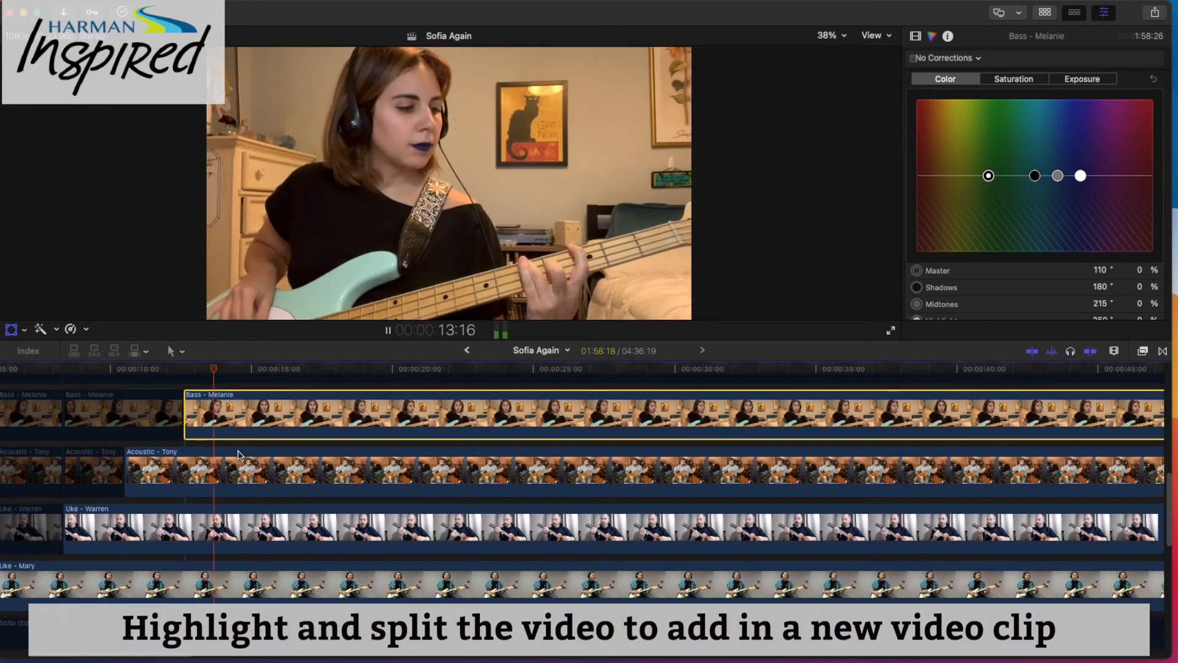
{"action": "key", "text": "space"}
{"action": "left_click", "coordinate": [245, 590]}
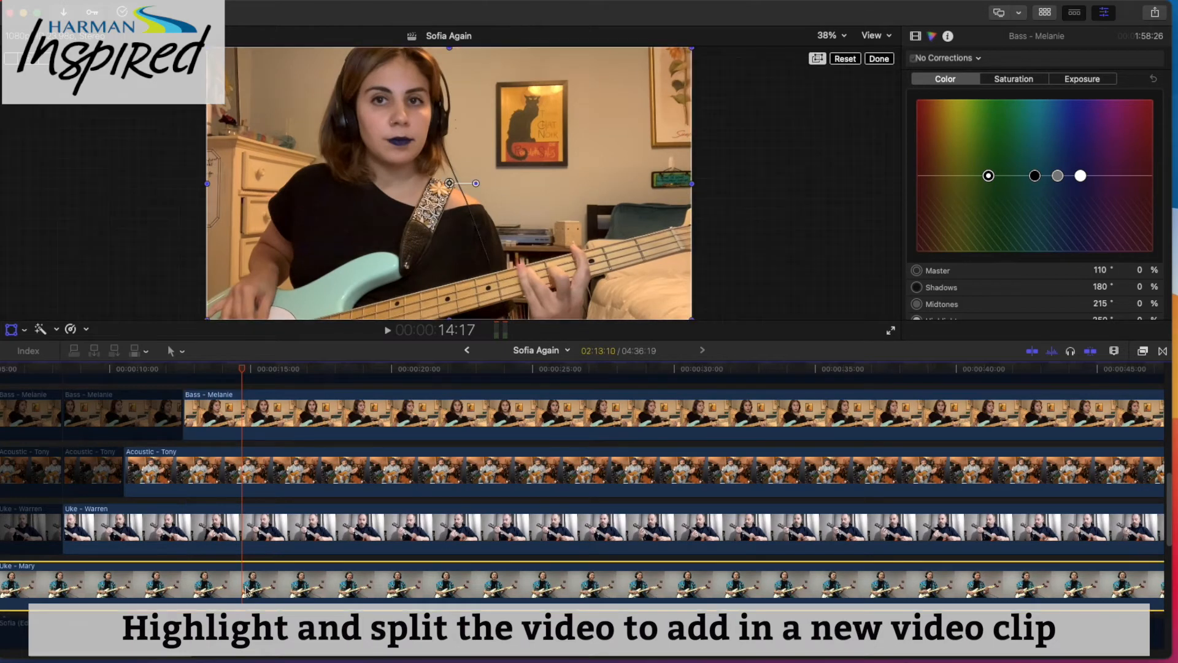
{"action": "left_click", "coordinate": [264, 402], "text": "shift"}
{"action": "key", "text": "super+b"}
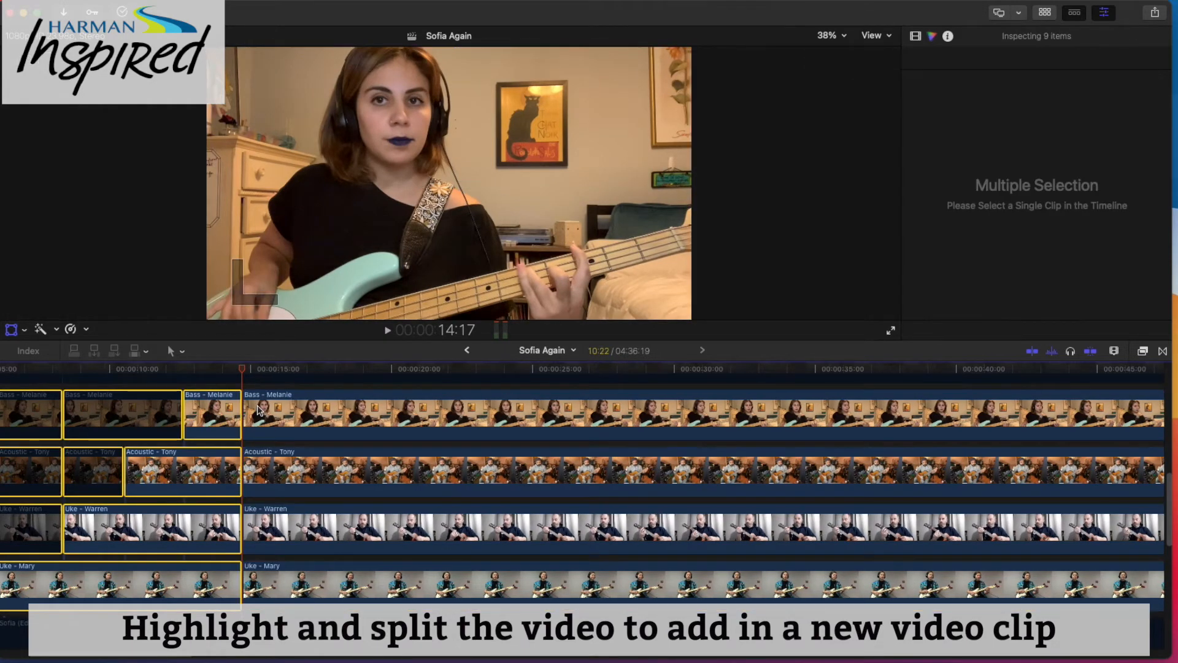
Disable the bass, acoustic guitar and upper ukulele video clips after the 14:17 split
{"action": "left_click", "coordinate": [265, 412]}
{"action": "key", "text": "v"}
{"action": "left_click", "coordinate": [265, 471]}
{"action": "key", "text": "v"}
{"action": "left_click", "coordinate": [264, 522]}
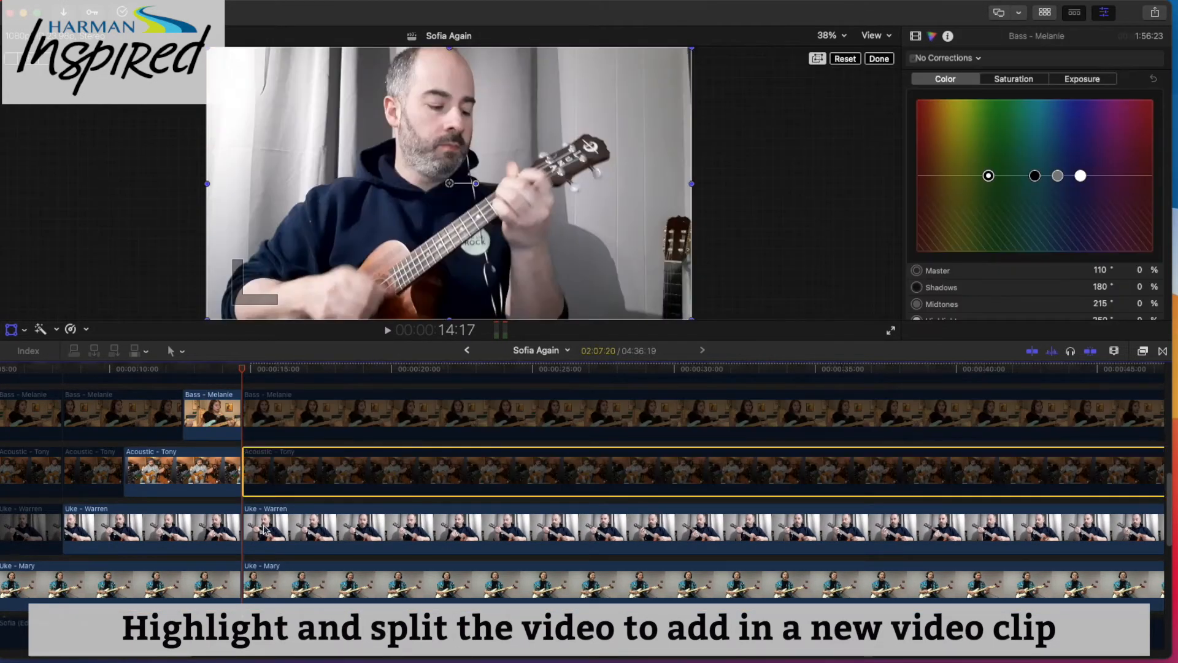
{"action": "key", "text": "v"}
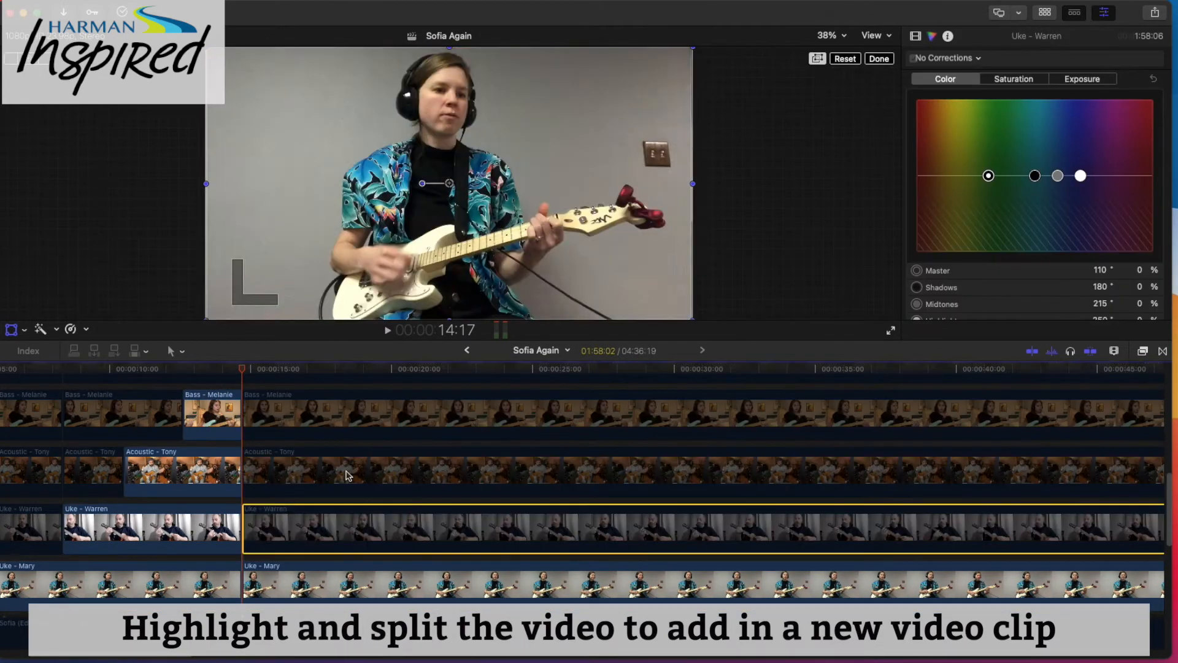
{"action": "left_click", "coordinate": [289, 422]}
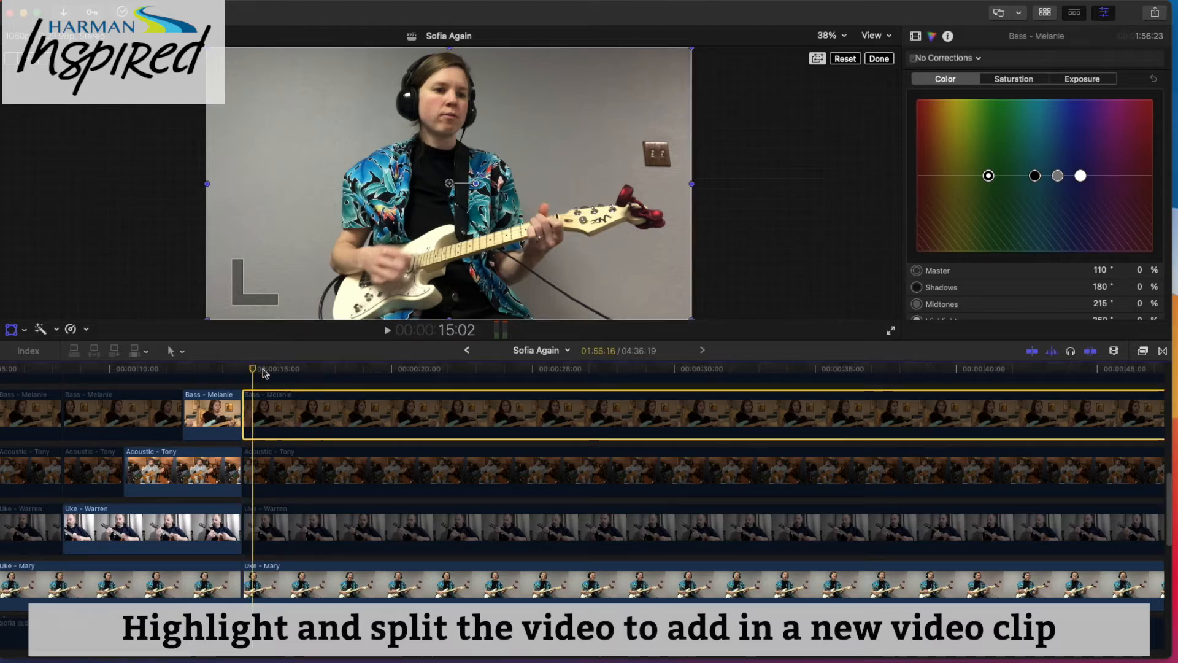
{"action": "left_click", "coordinate": [291, 476], "text": "super"}
{"action": "left_click", "coordinate": [291, 526], "text": "super"}
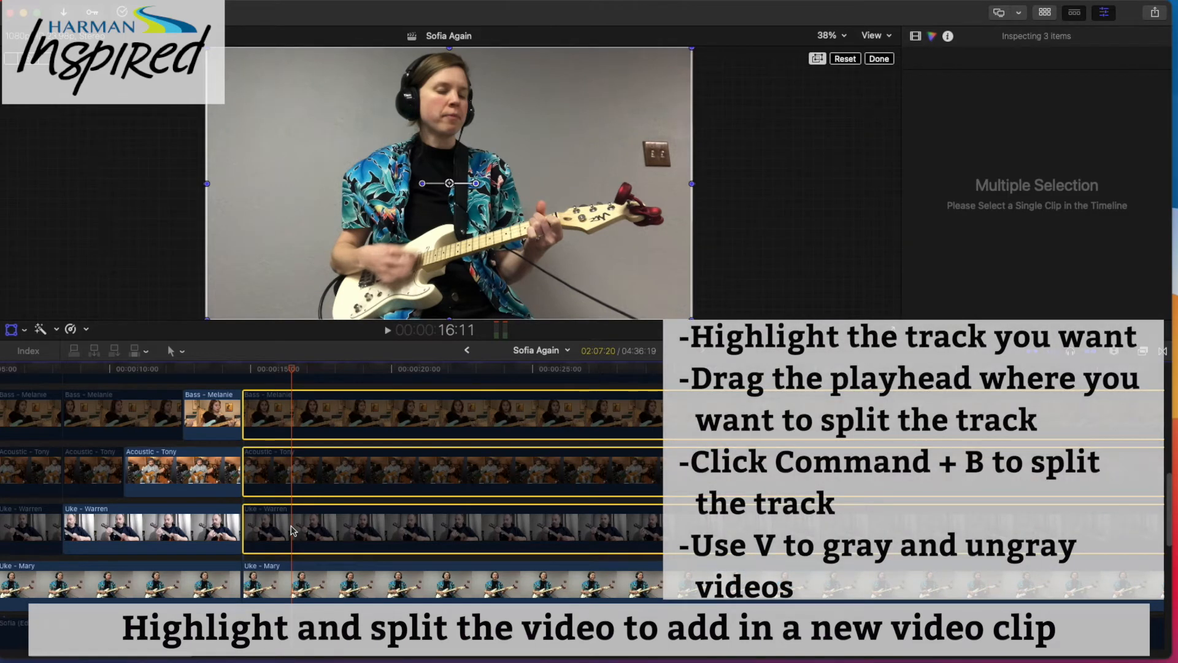
{"action": "key", "text": "super+b"}
{"action": "key", "text": "super+z"}
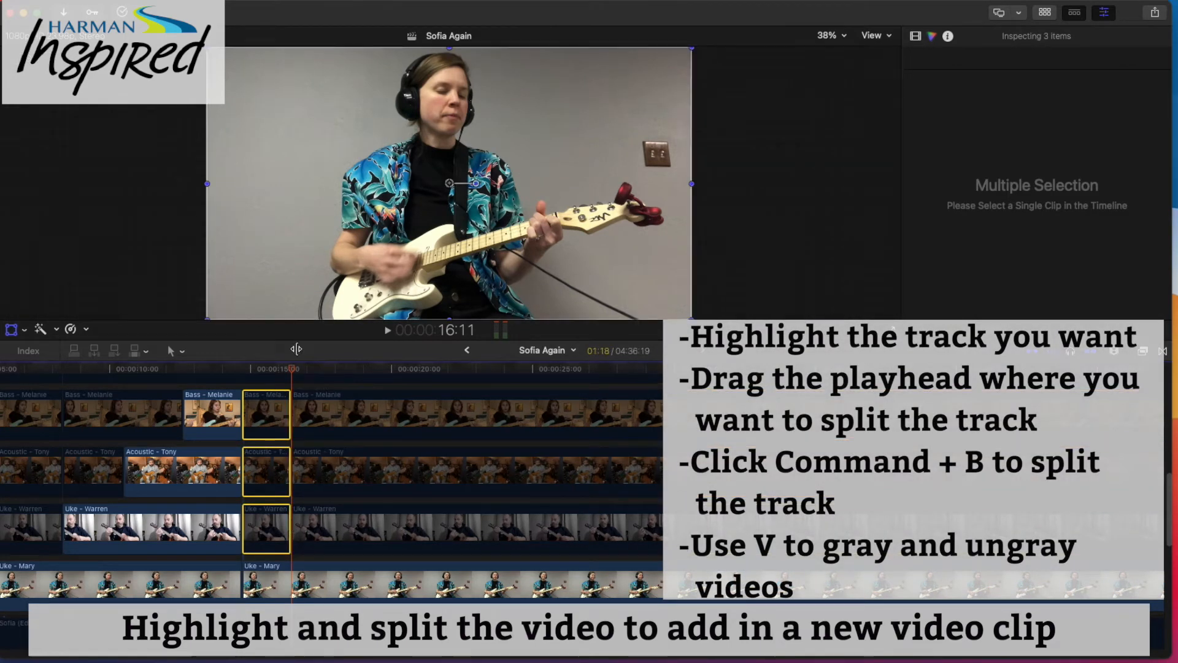
Play from the 14:17 cut to 16:18 and split the disabled bass, acoustic guitar and upper ukulele clips there
{"action": "left_click", "coordinate": [242, 369]}
{"action": "key", "text": "space"}
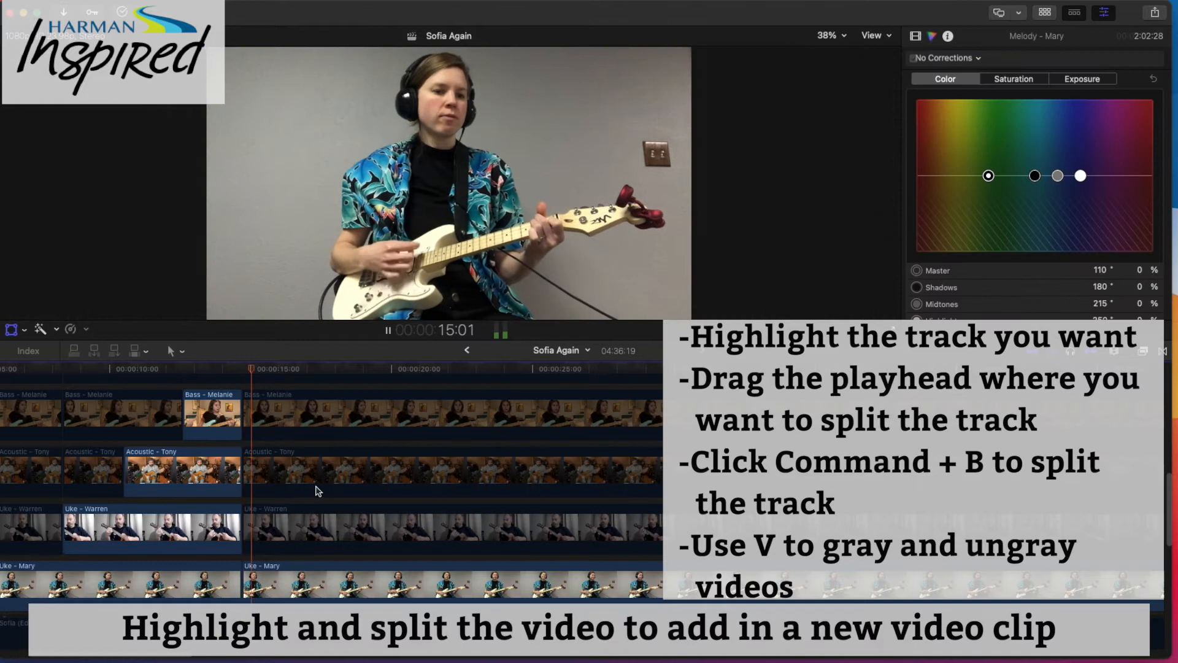
{"action": "scroll", "coordinate": [311, 489], "scroll_direction": "down", "scroll_amount": 1}
{"action": "scroll", "coordinate": [311, 490], "scroll_direction": "right", "scroll_amount": 2}
{"action": "key", "text": "space"}
{"action": "left_click", "coordinate": [309, 504]}
{"action": "left_click", "coordinate": [300, 400], "text": "shift"}
{"action": "key", "text": "super+b"}
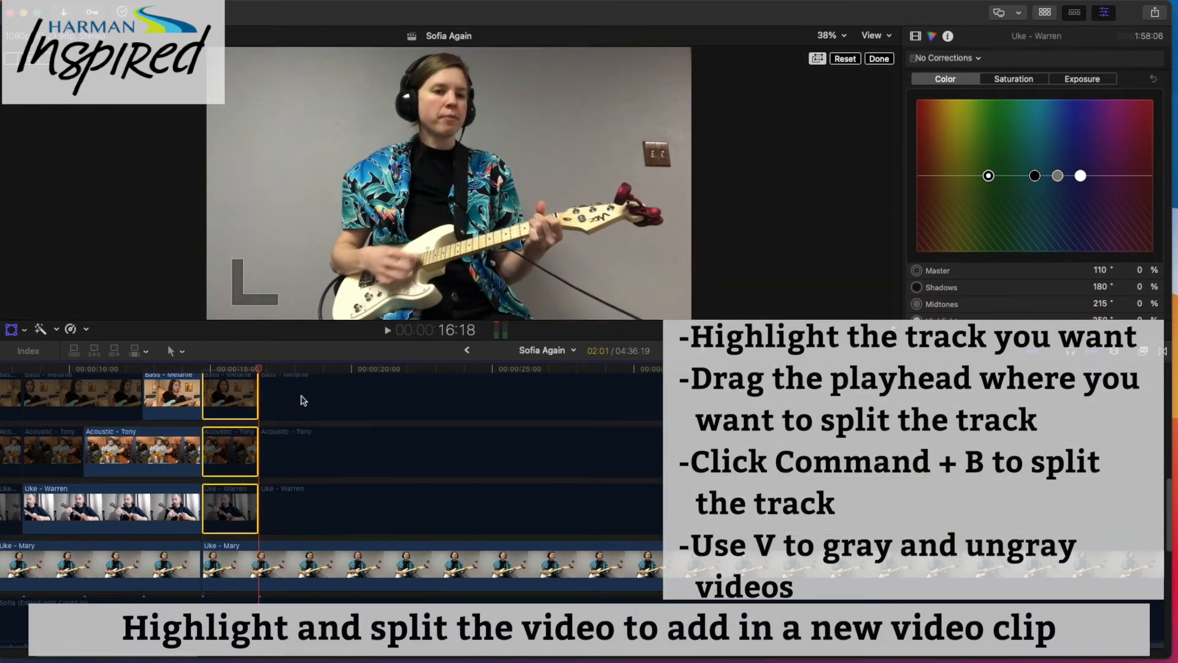
Trim about 19 seconds off the start of the Glass Harmonic audio clip so it begins at about 22:23
{"action": "scroll", "coordinate": [278, 495], "scroll_direction": "down", "scroll_amount": 10}
{"action": "scroll", "coordinate": [278, 495], "scroll_direction": "up", "scroll_amount": 3}
{"action": "scroll", "coordinate": [278, 496], "scroll_direction": "down", "scroll_amount": 4}
{"action": "scroll", "coordinate": [278, 496], "scroll_direction": "left", "scroll_amount": 2}
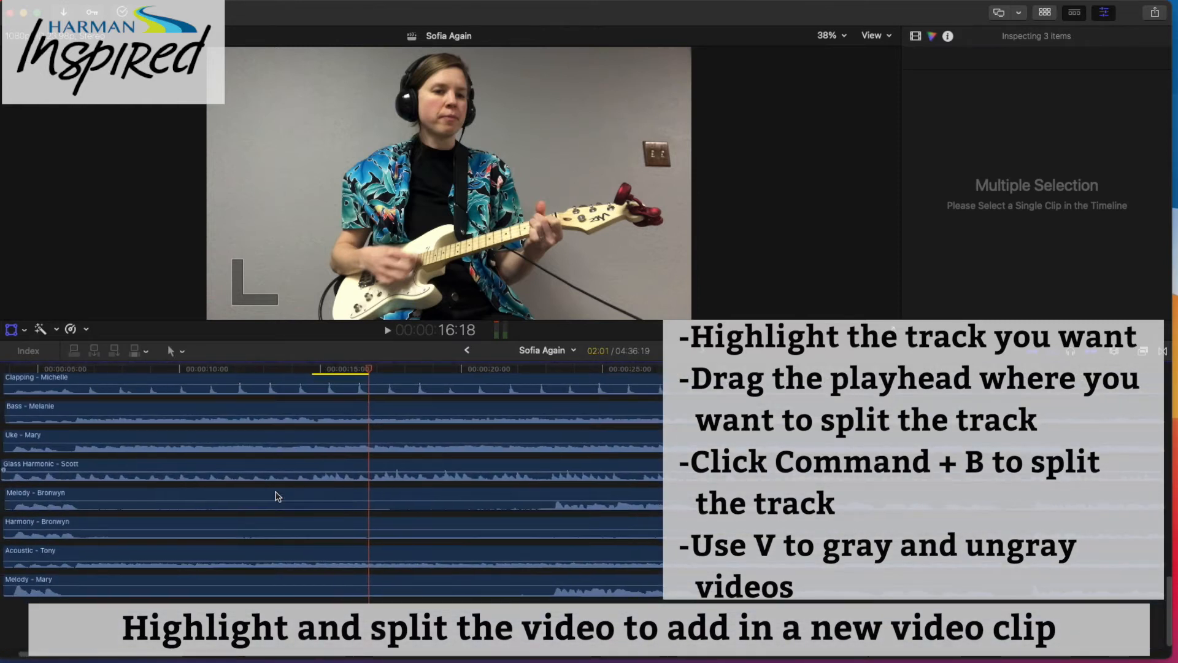
{"action": "scroll", "coordinate": [278, 496], "scroll_direction": "up", "scroll_amount": 2}
{"action": "scroll", "coordinate": [278, 496], "scroll_direction": "left", "scroll_amount": 1}
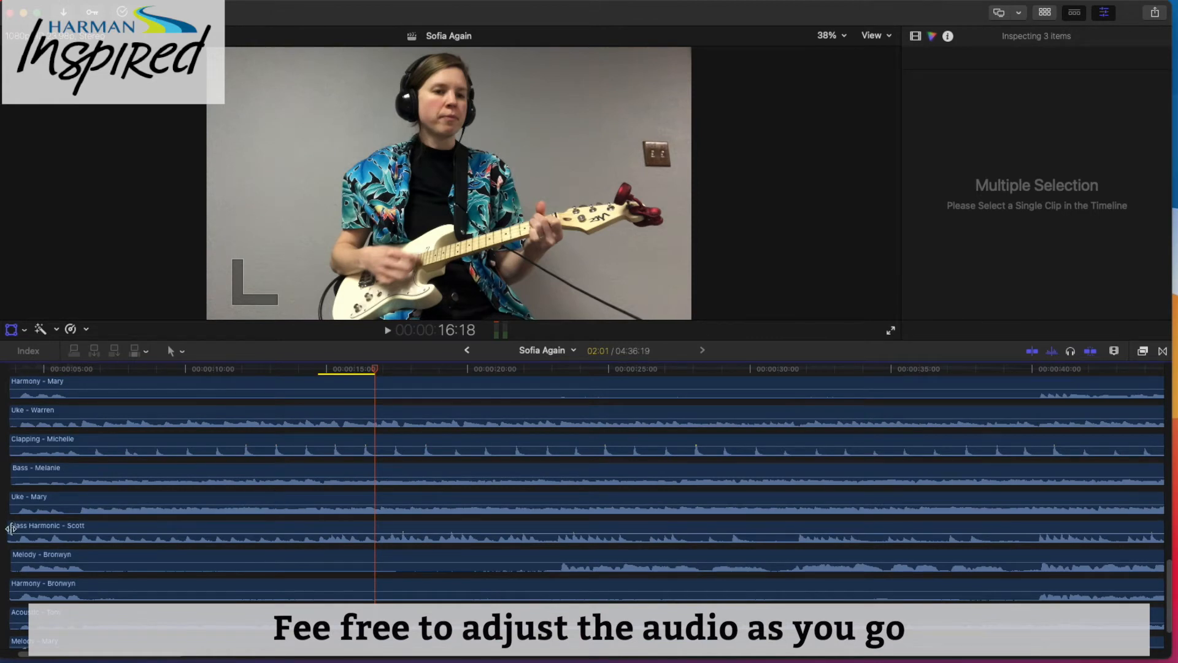
{"action": "left_click_drag", "start_coordinate": [11, 529], "coordinate": [554, 524]}
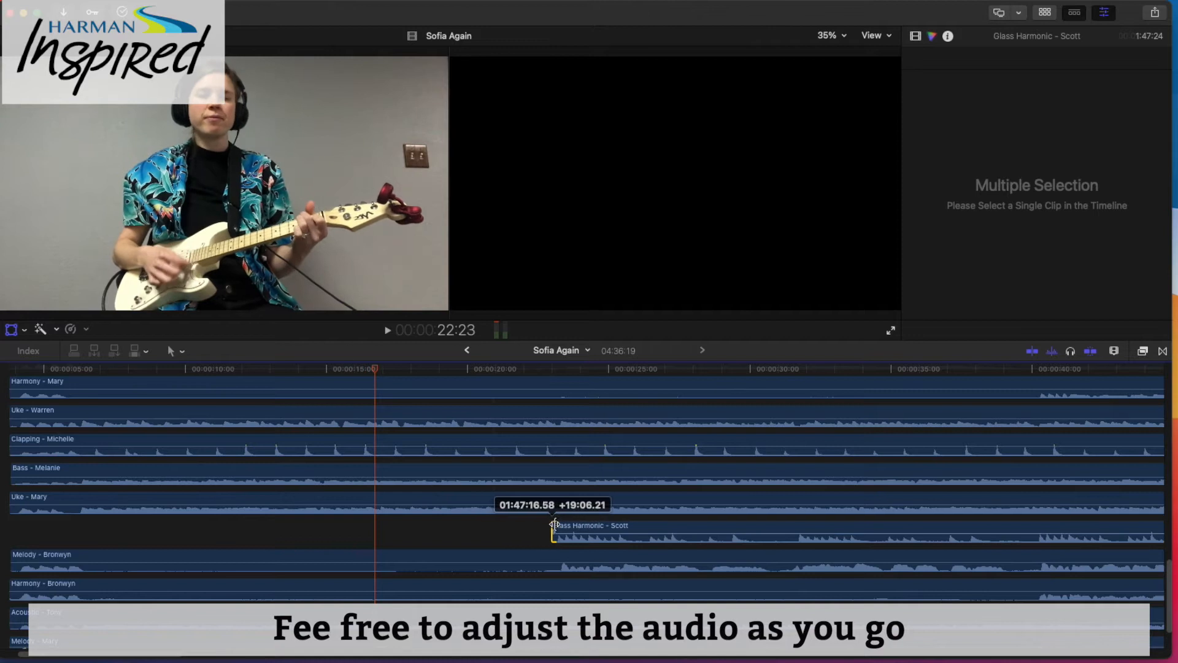
Enable the upper ukulele video clip that follows the 16:18 split
{"action": "scroll", "coordinate": [304, 472], "scroll_direction": "up", "scroll_amount": 9}
{"action": "scroll", "coordinate": [304, 470], "scroll_direction": "down", "scroll_amount": 6}
{"action": "scroll", "coordinate": [301, 470], "scroll_direction": "up", "scroll_amount": 6}
{"action": "scroll", "coordinate": [301, 471], "scroll_direction": "right", "scroll_amount": 3}
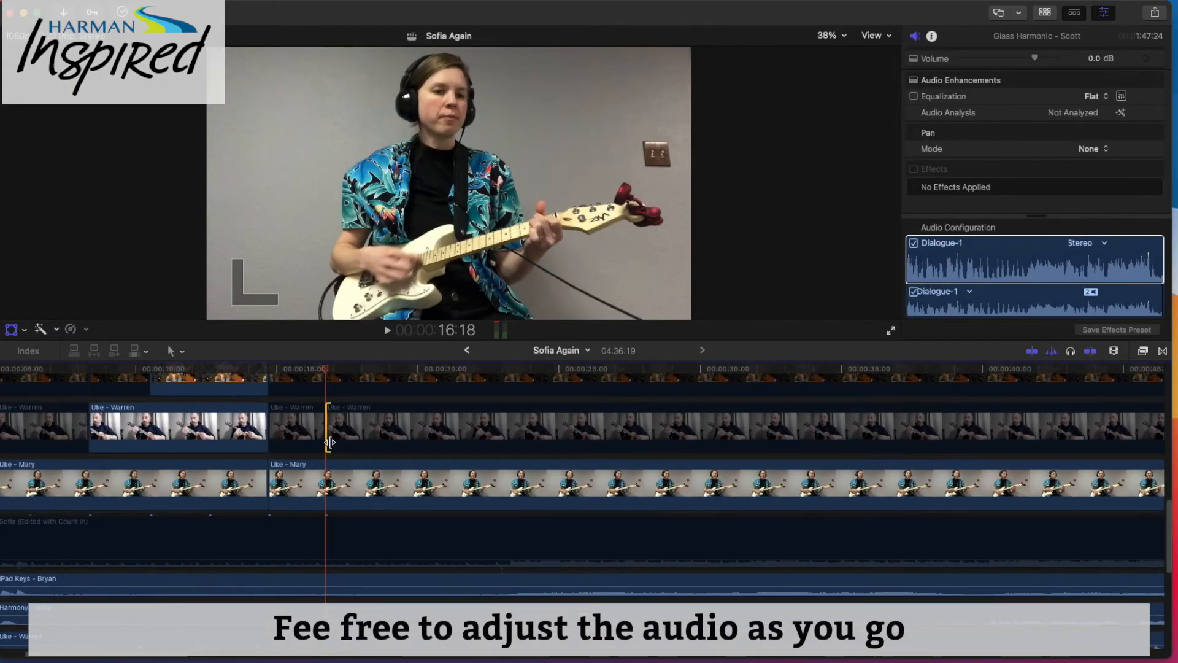
{"action": "left_click", "coordinate": [361, 434]}
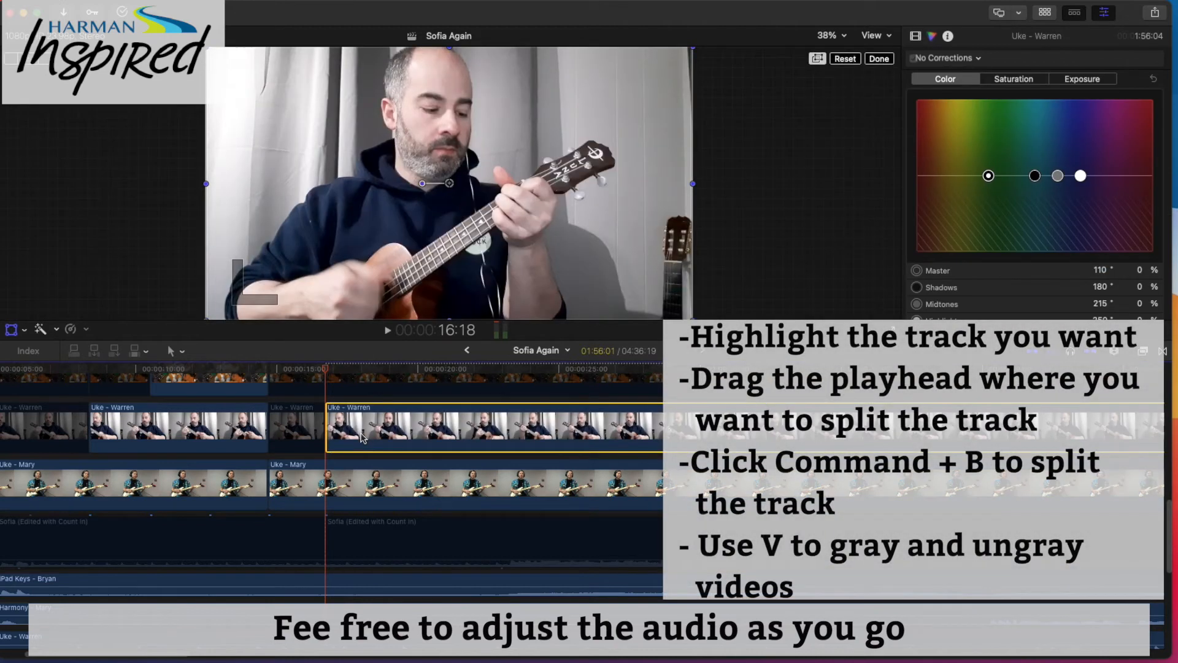
Play from 16:18, split the acoustic guitar video clip at about 18:18 and the bass at about 21:00, and enable the parts after the cuts
{"action": "key", "text": "space"}
{"action": "scroll", "coordinate": [369, 486], "scroll_direction": "up", "scroll_amount": 5}
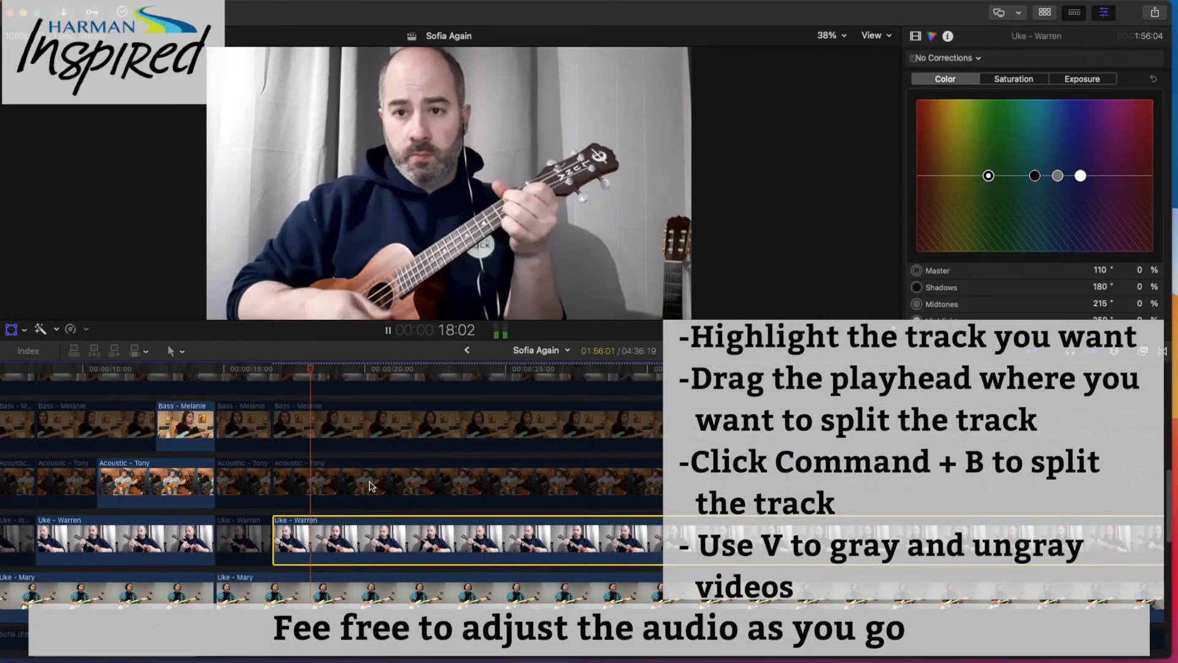
{"action": "left_click", "coordinate": [369, 486]}
{"action": "key", "text": "space"}
{"action": "key", "text": "super+b"}
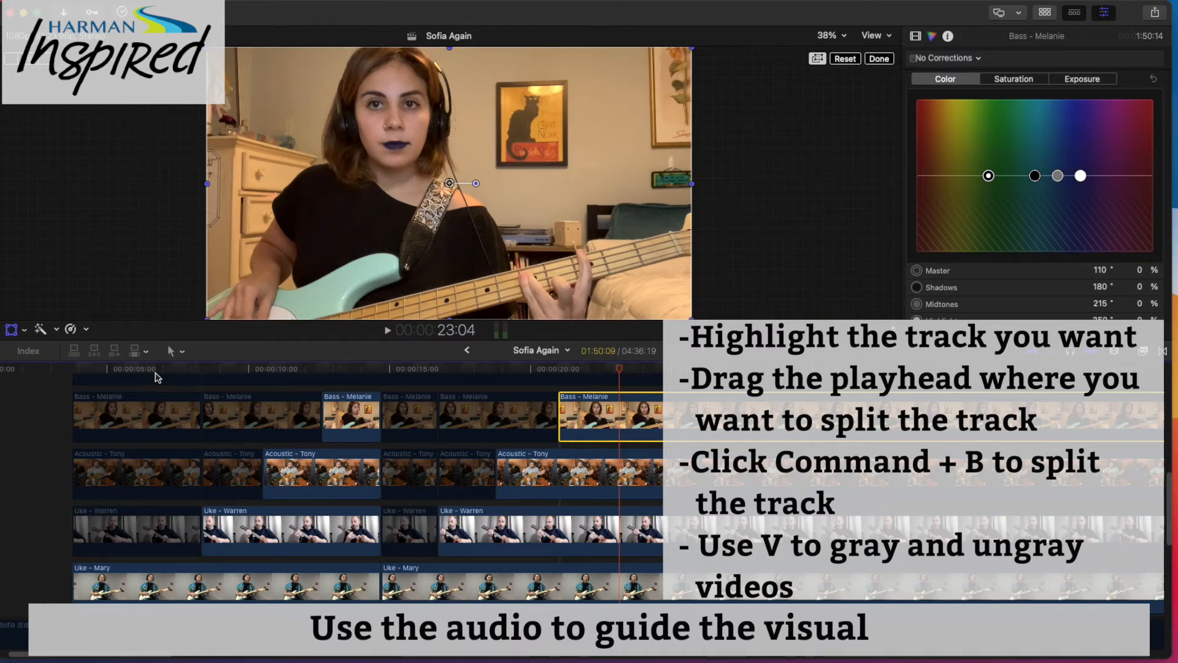
{"action": "key", "text": "v"}
{"action": "key", "text": "v"}
{"action": "key", "text": "v"}
{"action": "key", "text": "v"}
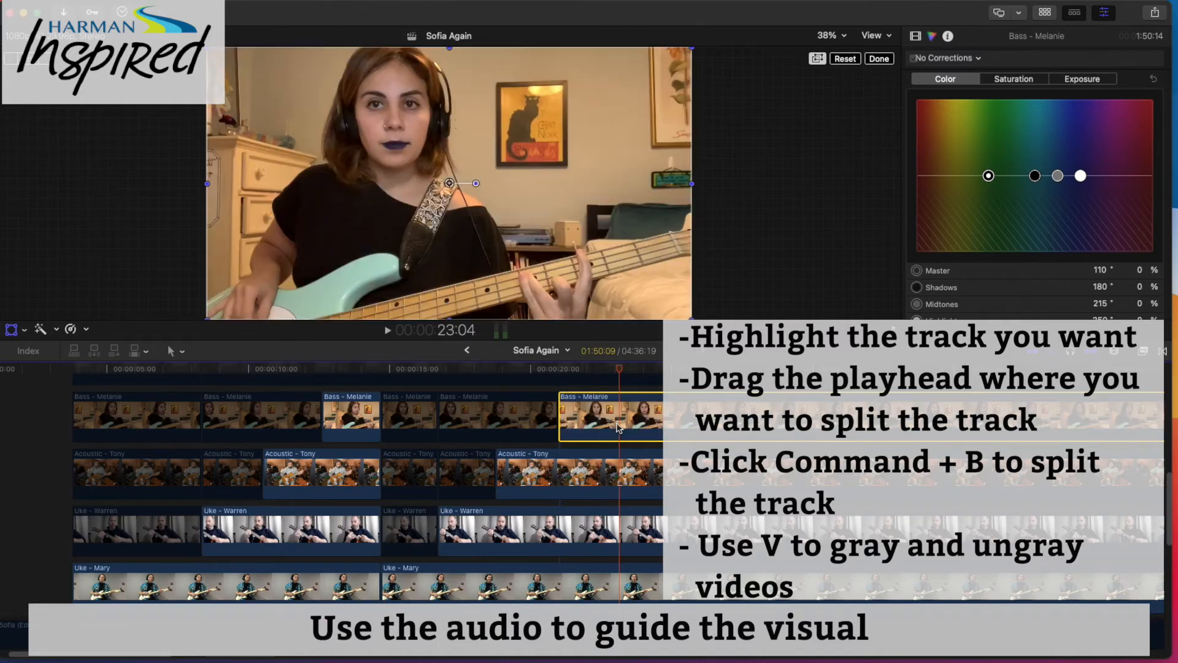
Replay the edit from about 5 seconds to 23:03 to review the ukulele, acoustic guitar and bass switches
{"action": "scroll", "coordinate": [618, 428], "scroll_direction": "right", "scroll_amount": 3}
{"action": "scroll", "coordinate": [558, 381], "scroll_direction": "up", "scroll_amount": 1}
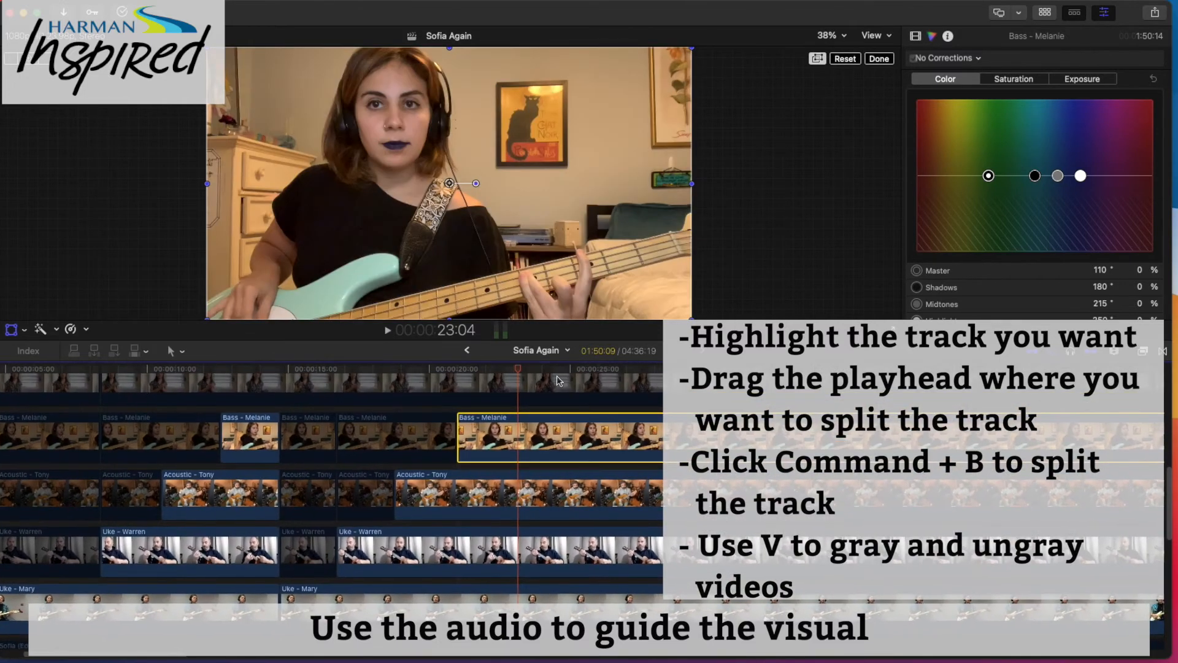
{"action": "left_click_drag", "start_coordinate": [381, 375], "coordinate": [14, 346]}
{"action": "key", "text": "space"}
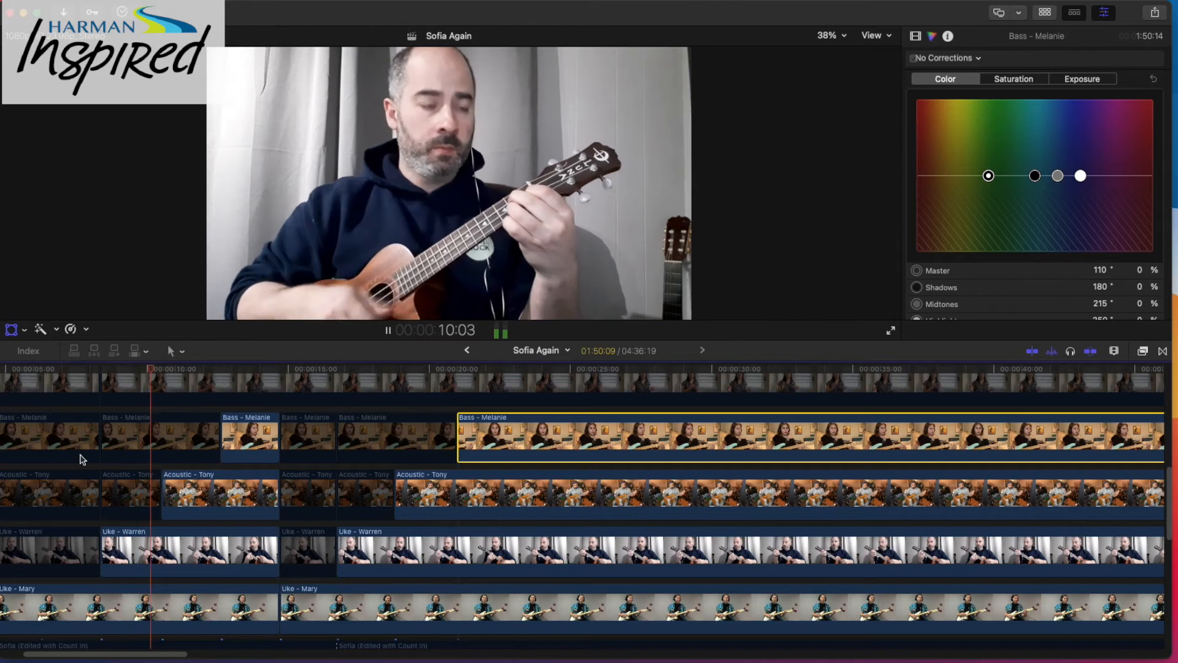
{"action": "scroll", "coordinate": [83, 459], "scroll_direction": "right", "scroll_amount": 2}
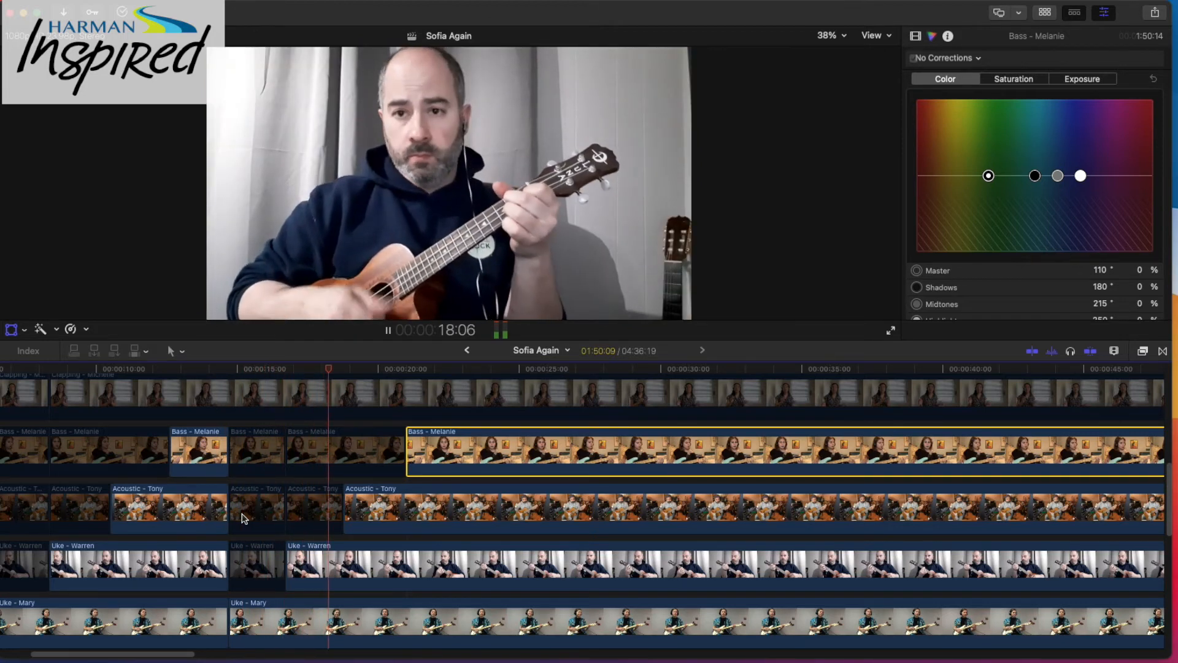
{"action": "scroll", "coordinate": [244, 518], "scroll_direction": "right", "scroll_amount": 5}
{"action": "scroll", "coordinate": [243, 519], "scroll_direction": "down", "scroll_amount": 1}
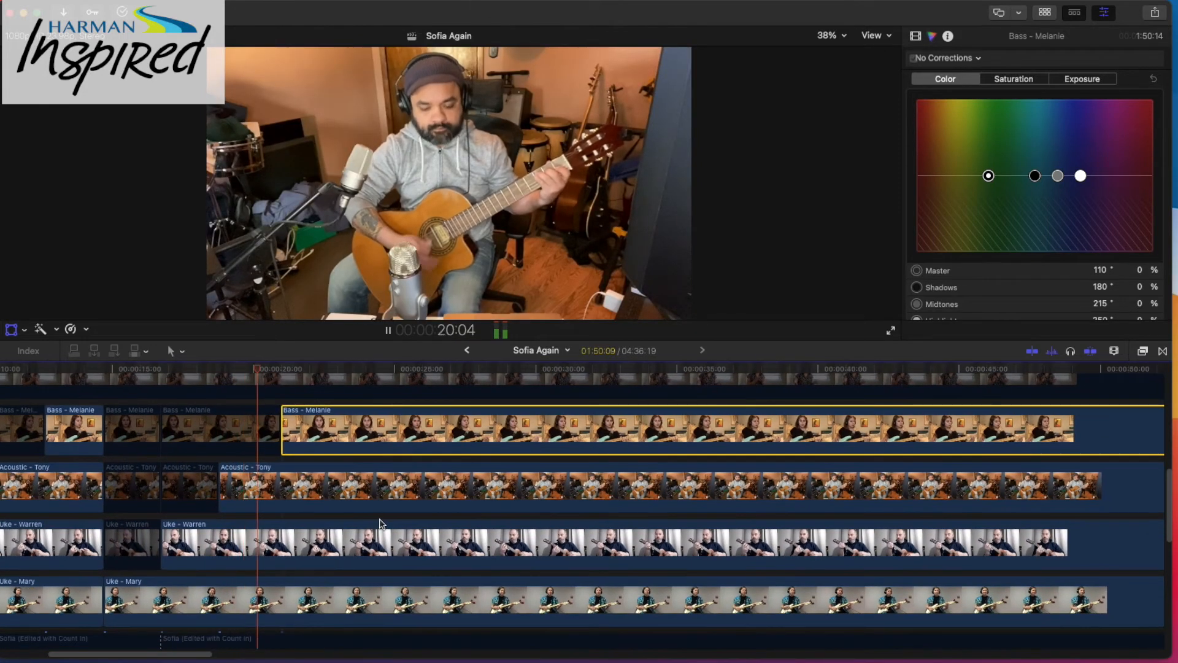
{"action": "scroll", "coordinate": [382, 524], "scroll_direction": "up", "scroll_amount": 1}
{"action": "scroll", "coordinate": [382, 524], "scroll_direction": "right", "scroll_amount": 1}
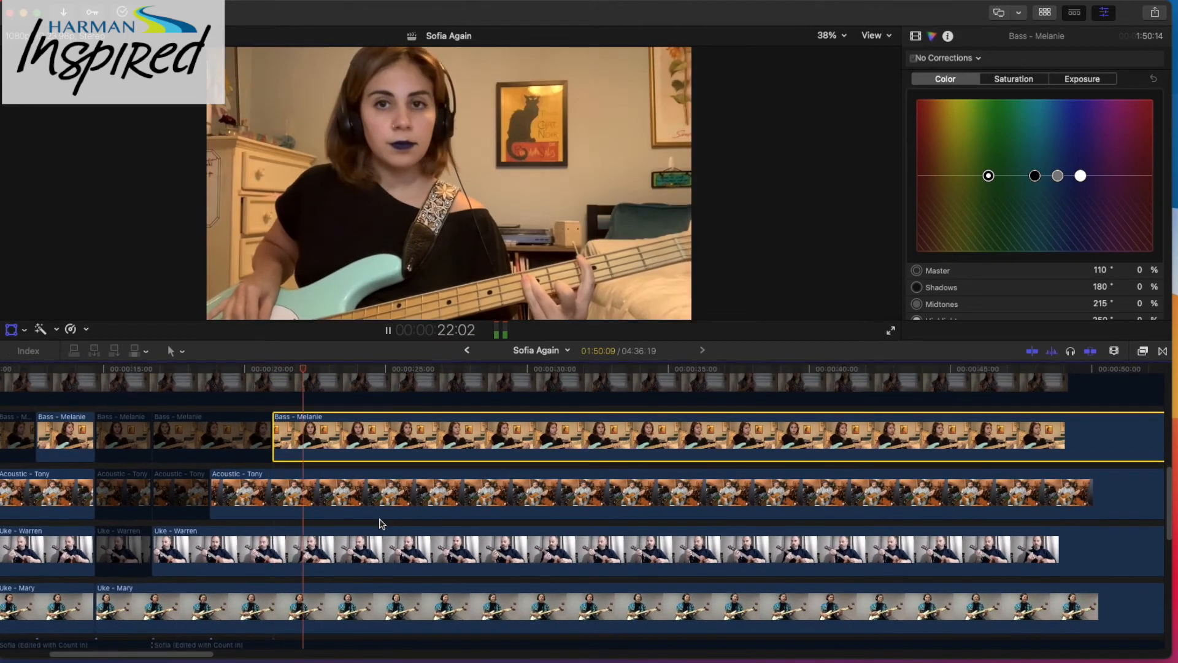
{"action": "scroll", "coordinate": [382, 524], "scroll_direction": "down", "scroll_amount": 1}
{"action": "key", "text": "space"}
Split both disabled melody video clips at 23:03, where the melody audio starts, and enable the second melody clip from that cut onward
{"action": "scroll", "coordinate": [382, 524], "scroll_direction": "down", "scroll_amount": 10}
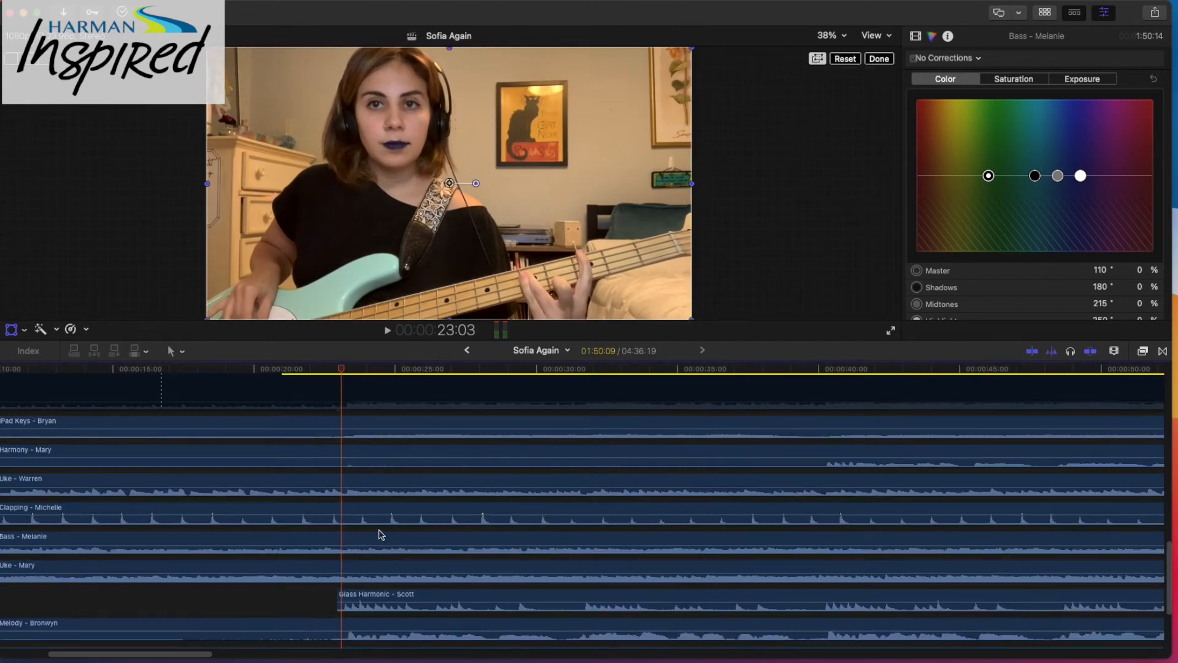
{"action": "scroll", "coordinate": [380, 528], "scroll_direction": "down", "scroll_amount": 1}
{"action": "scroll", "coordinate": [381, 528], "scroll_direction": "left", "scroll_amount": 1}
{"action": "left_click_drag", "start_coordinate": [352, 609], "coordinate": [353, 607]}
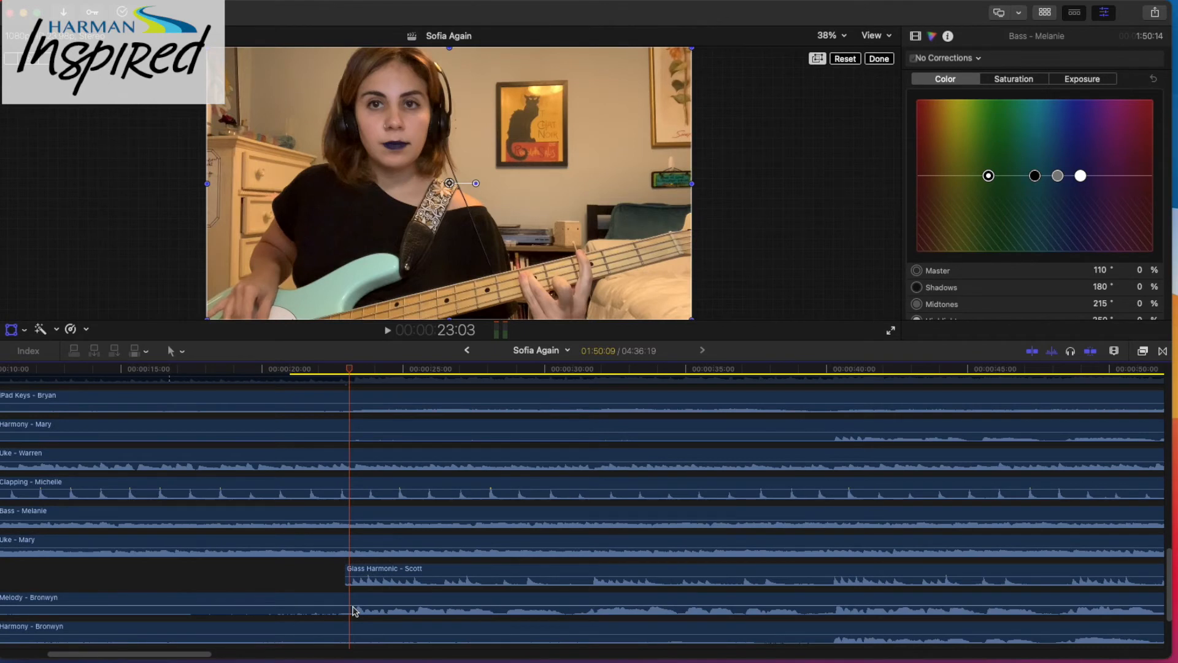
{"action": "scroll", "coordinate": [352, 609], "scroll_direction": "up", "scroll_amount": 10}
{"action": "scroll", "coordinate": [352, 610], "scroll_direction": "left", "scroll_amount": 1}
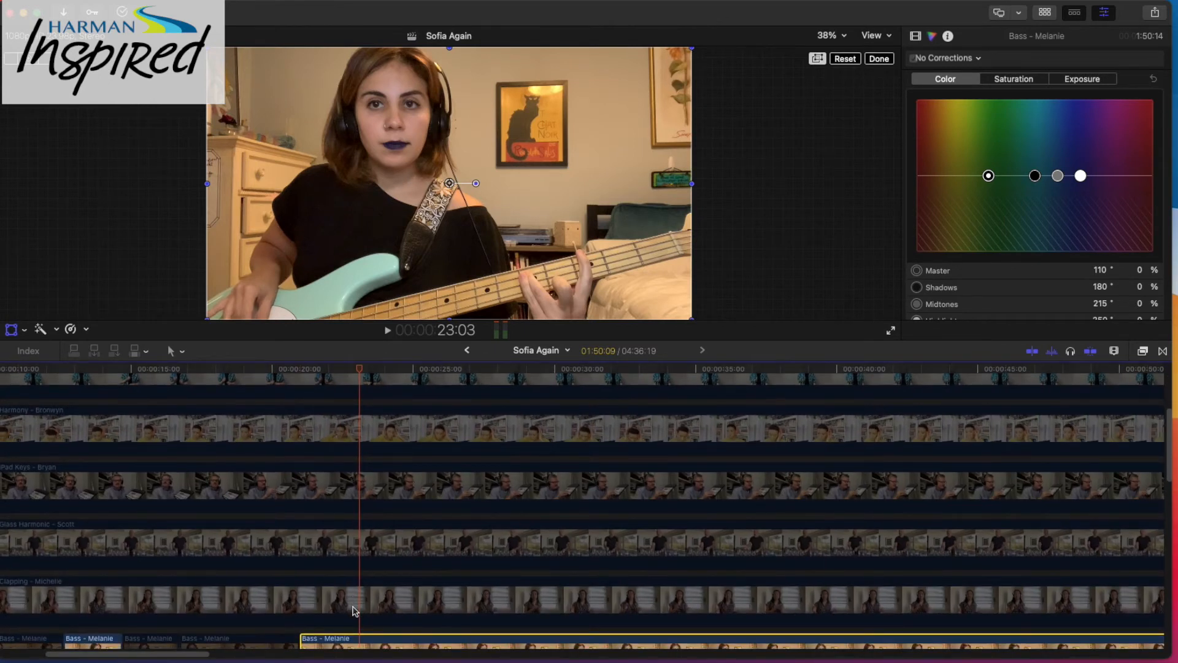
{"action": "scroll", "coordinate": [353, 609], "scroll_direction": "up", "scroll_amount": 4}
{"action": "scroll", "coordinate": [353, 610], "scroll_direction": "right", "scroll_amount": 1}
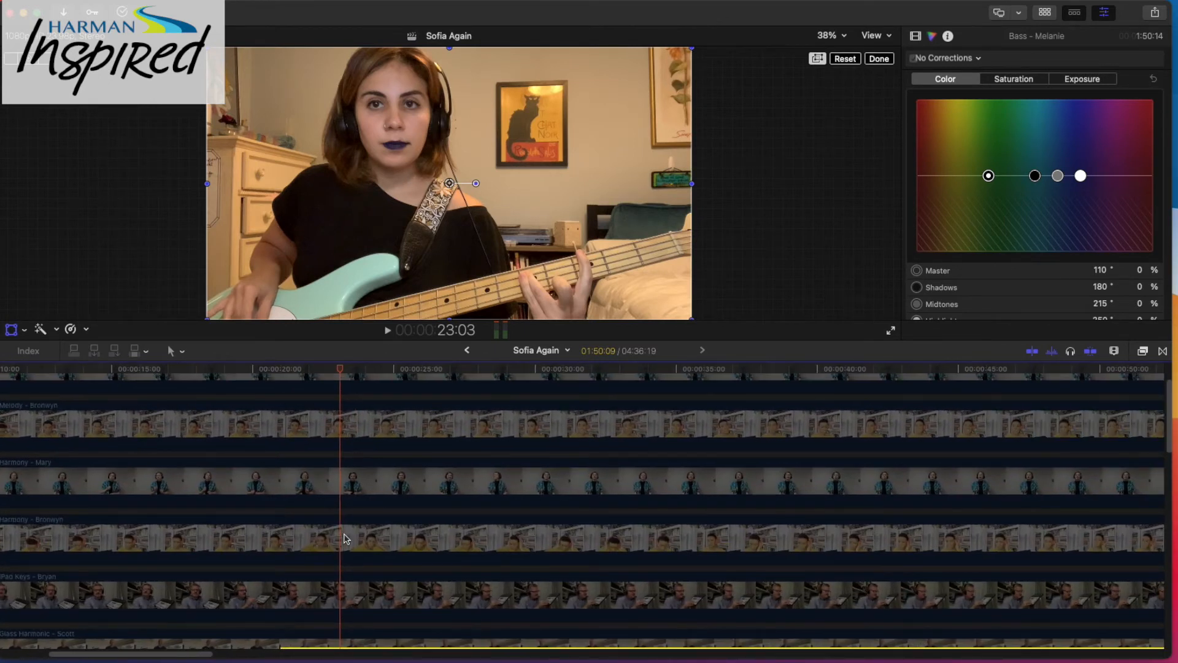
{"action": "scroll", "coordinate": [344, 539], "scroll_direction": "up", "scroll_amount": 2}
{"action": "scroll", "coordinate": [345, 539], "scroll_direction": "left", "scroll_amount": 1}
{"action": "left_click", "coordinate": [355, 443]}
{"action": "key", "text": "super+b"}
{"action": "left_click", "coordinate": [353, 466]}
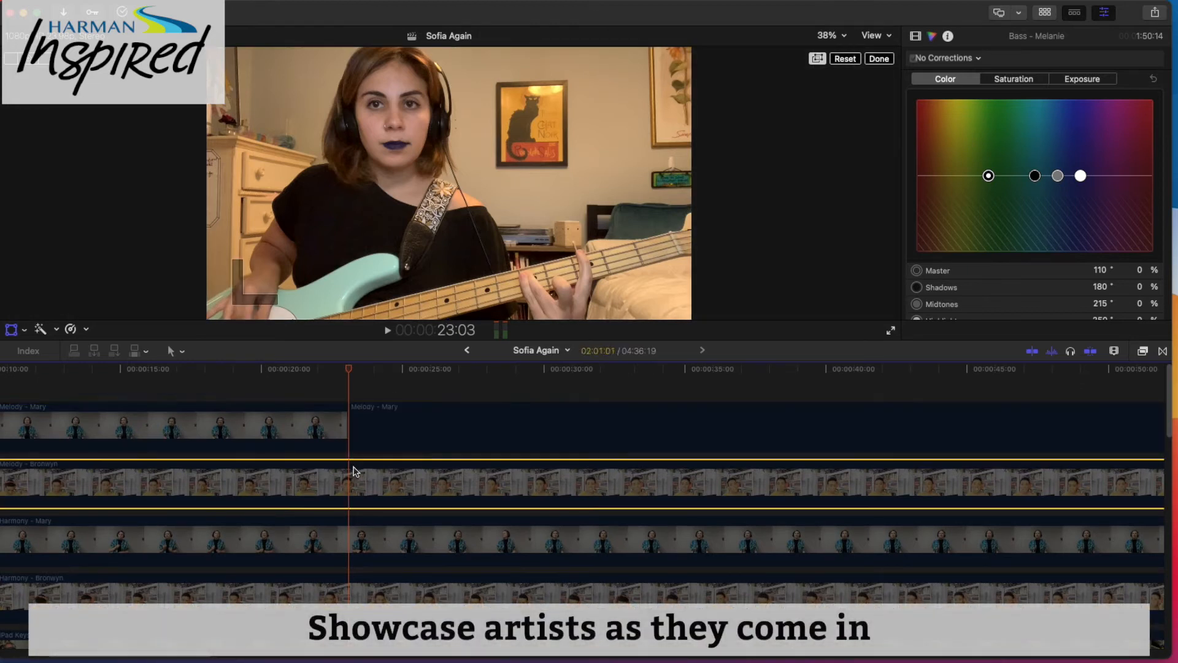
{"action": "key", "text": "super+b"}
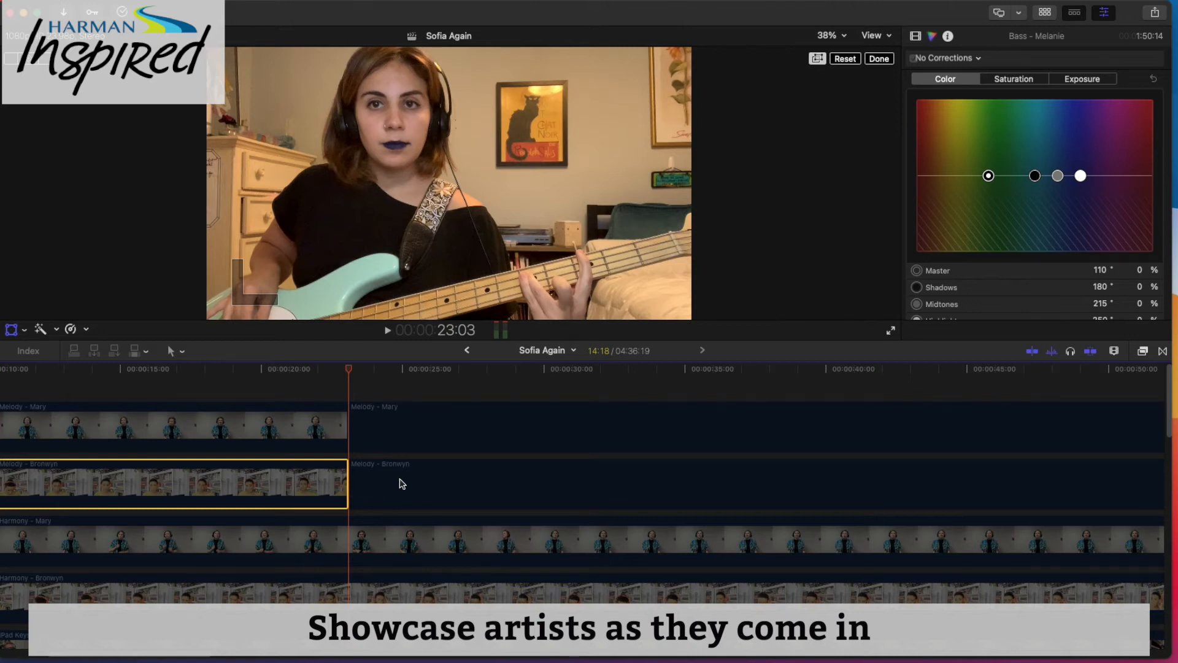
{"action": "left_click", "coordinate": [402, 484]}
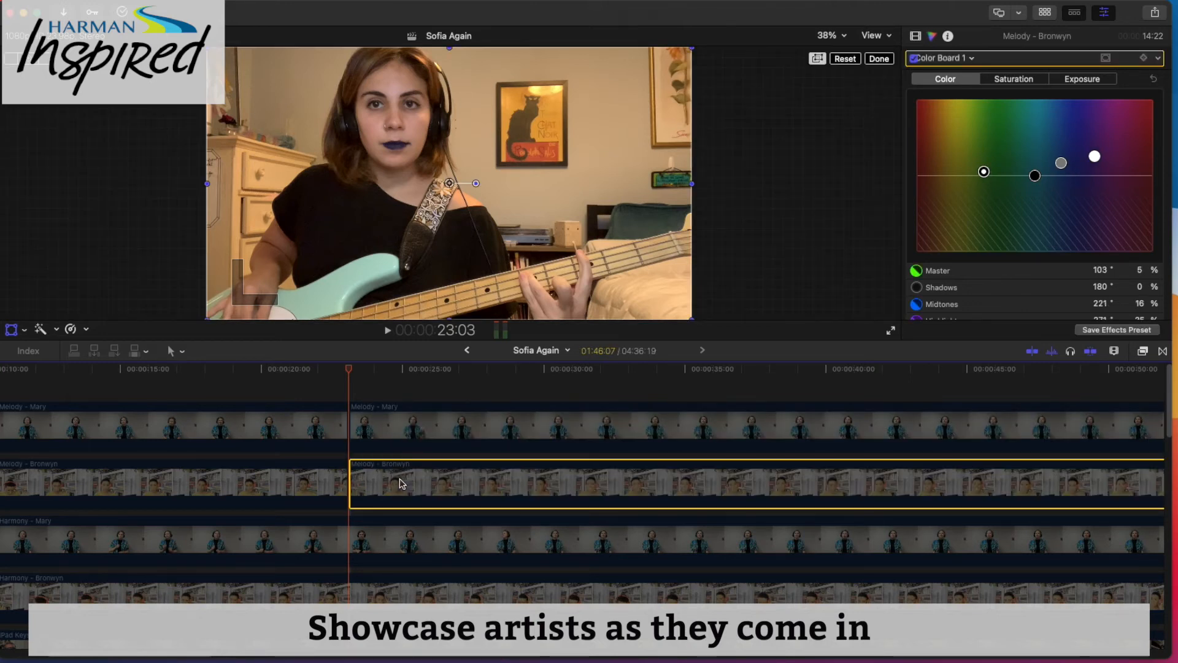
{"action": "key", "text": "v"}
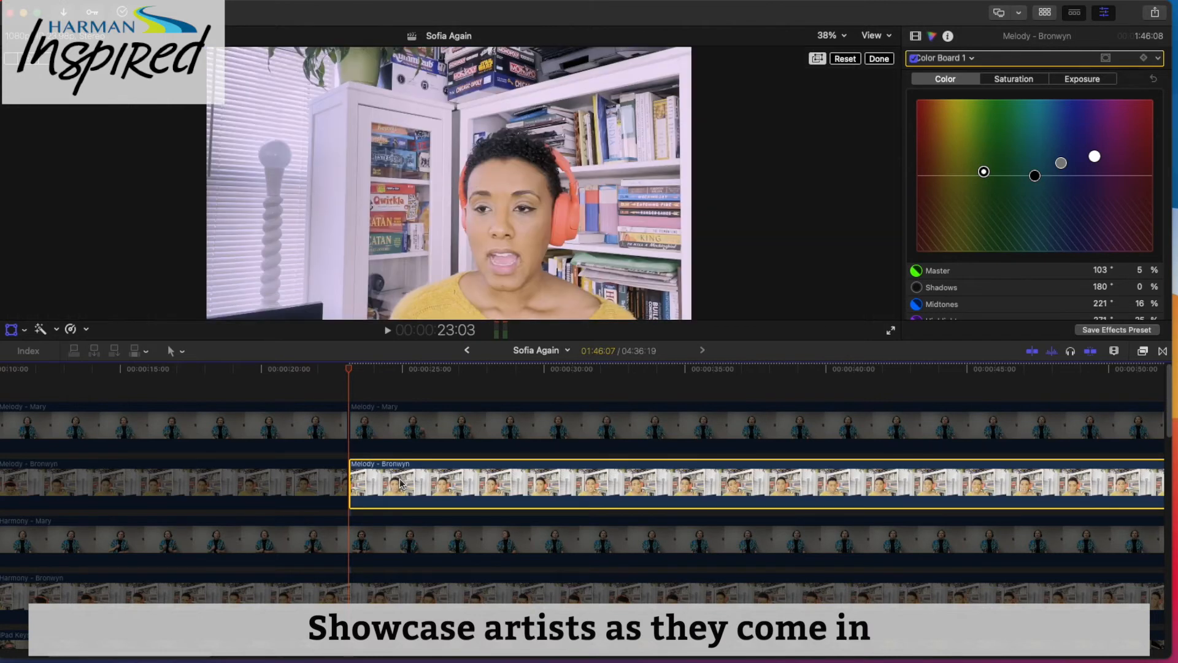
Play on to 31:06, split the topmost melody video clip there and enable the part after the cut
{"action": "key", "text": "space"}
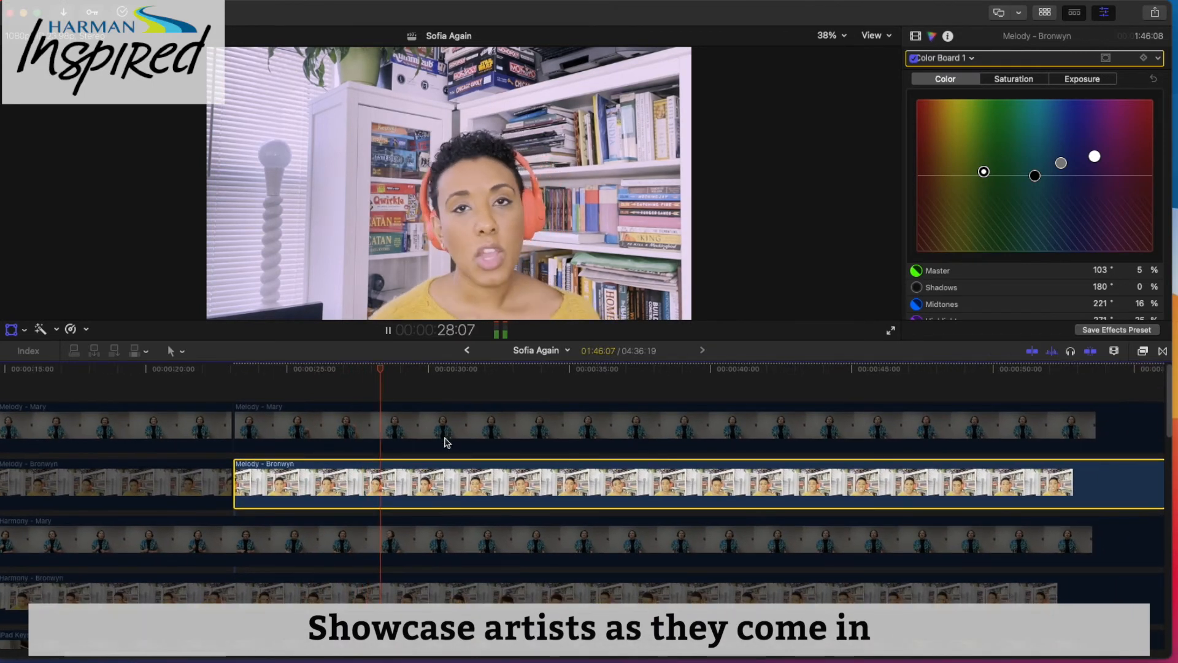
{"action": "scroll", "coordinate": [447, 442], "scroll_direction": "right", "scroll_amount": 2}
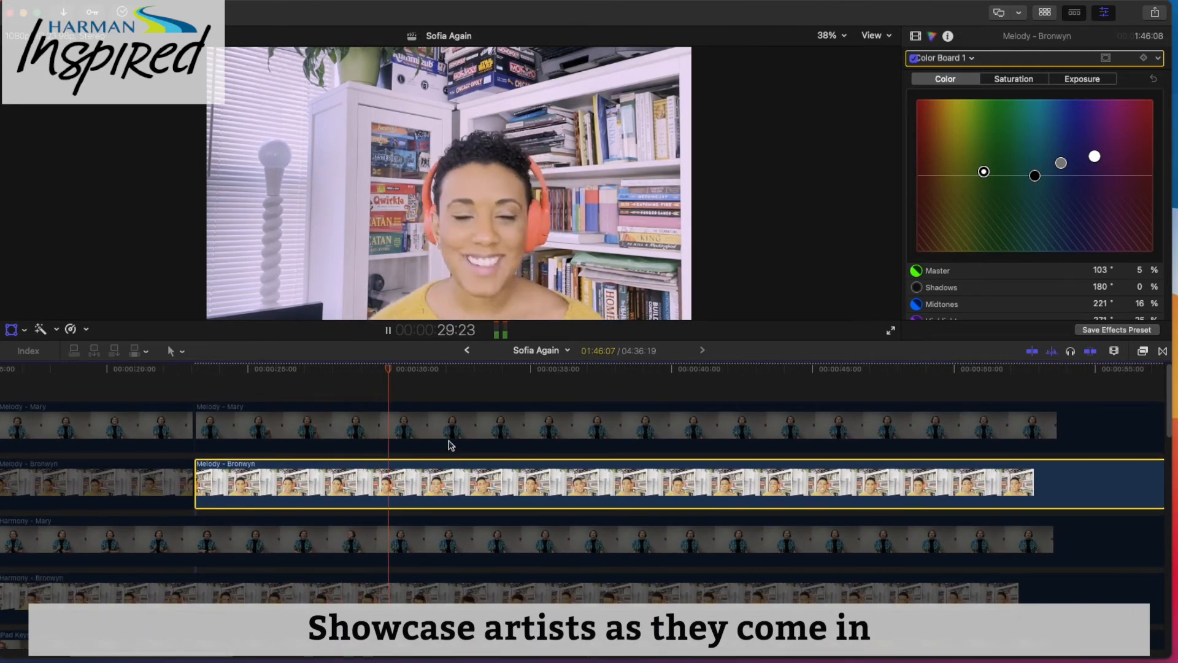
{"action": "left_click", "coordinate": [439, 439]}
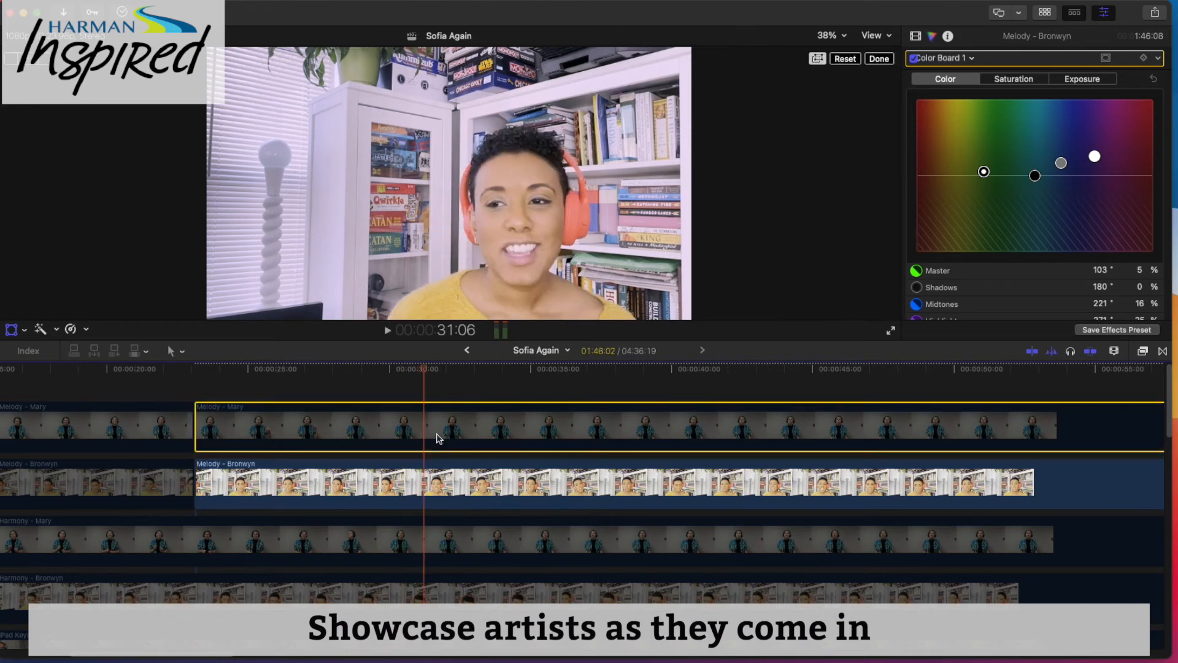
{"action": "key", "text": "super+b"}
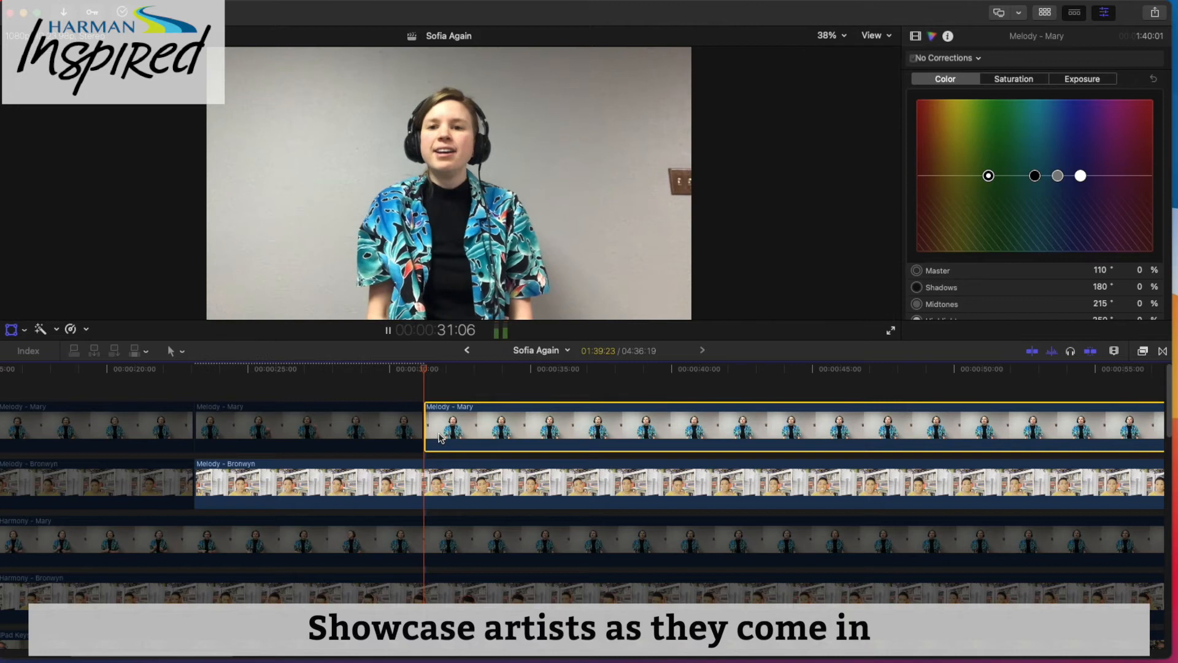
Play on to 39:23, split the disabled Glass Harmonic video clip there and enable the part after the cut
{"action": "scroll", "coordinate": [440, 437], "scroll_direction": "down", "scroll_amount": 5}
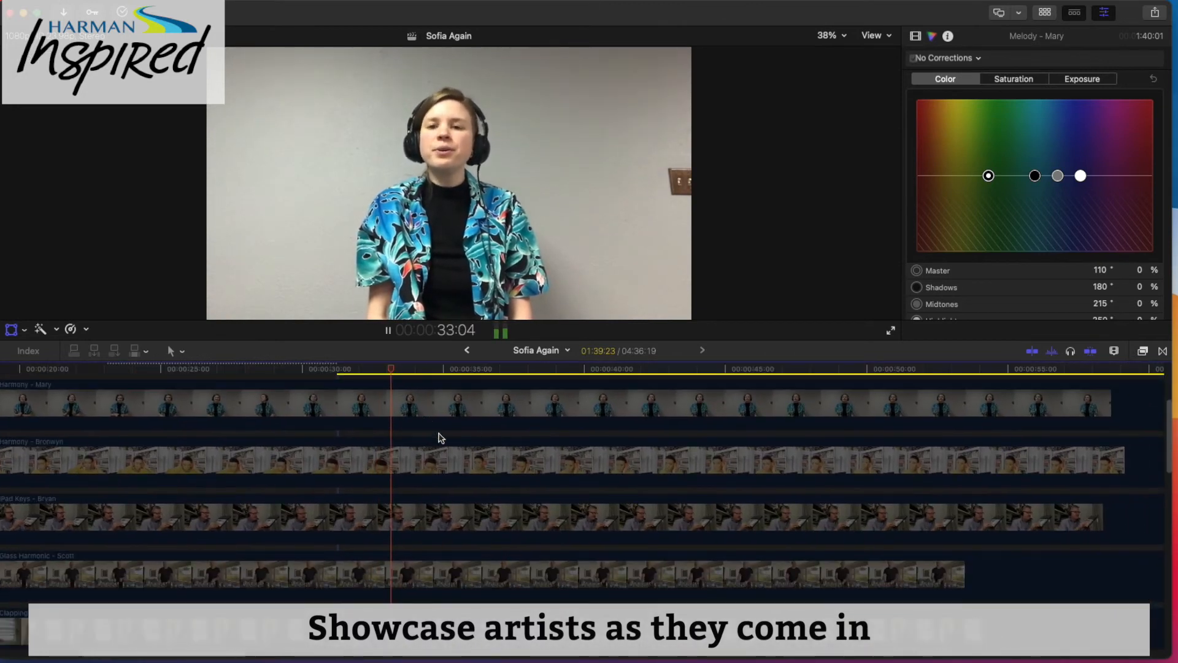
{"action": "scroll", "coordinate": [439, 437], "scroll_direction": "down", "scroll_amount": 2}
{"action": "scroll", "coordinate": [439, 437], "scroll_direction": "right", "scroll_amount": 3}
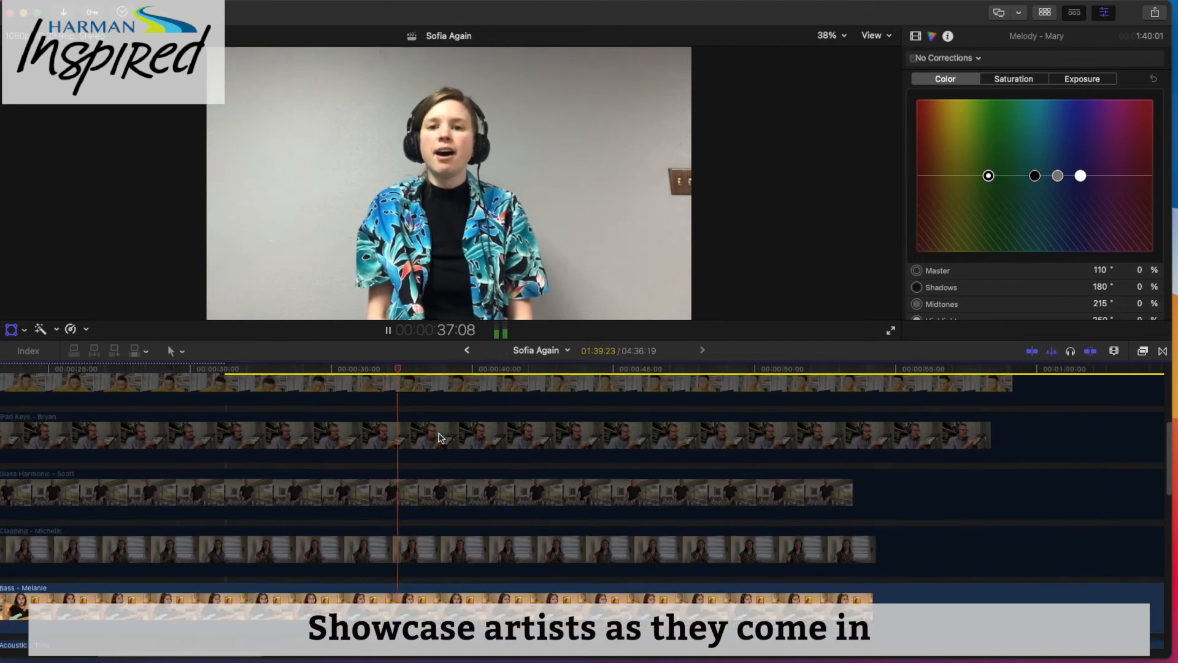
{"action": "scroll", "coordinate": [434, 490], "scroll_direction": "up", "scroll_amount": 2}
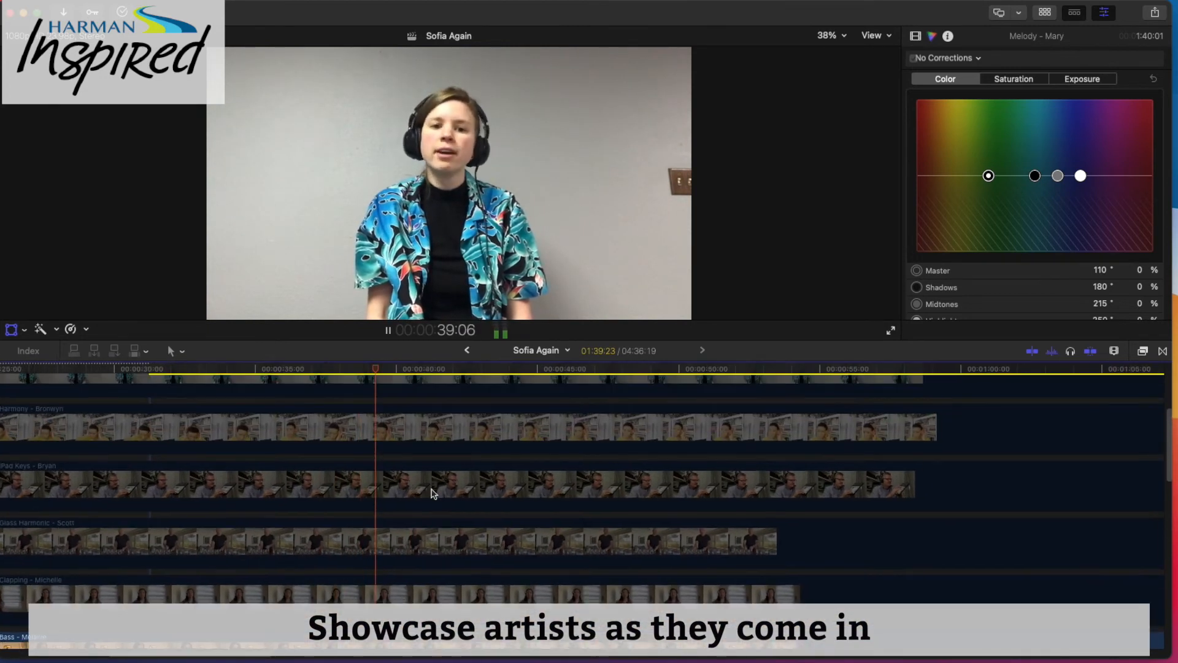
{"action": "key", "text": "space"}
{"action": "left_click", "coordinate": [396, 549]}
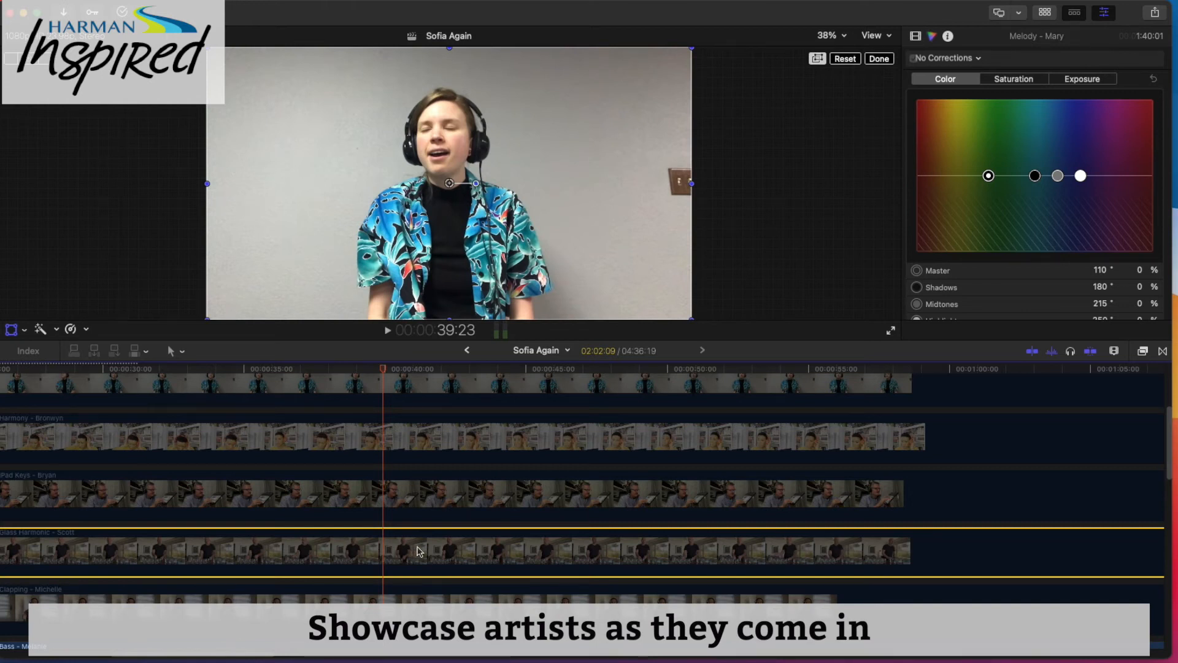
{"action": "key", "text": "super+b"}
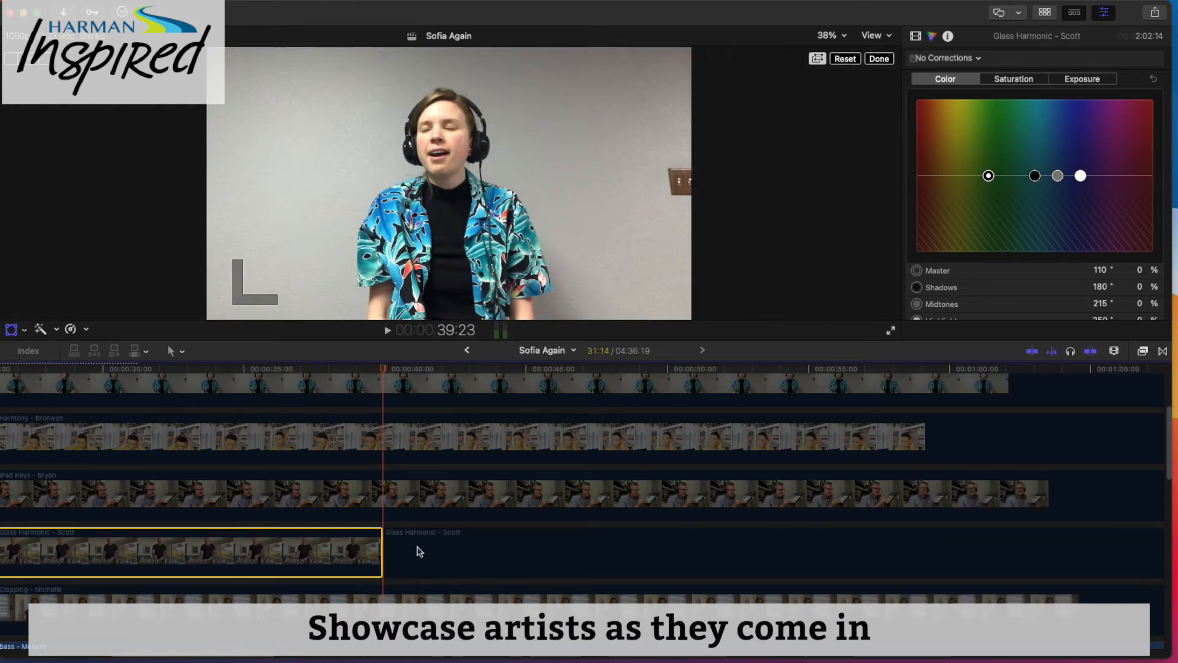
{"action": "left_click", "coordinate": [418, 551]}
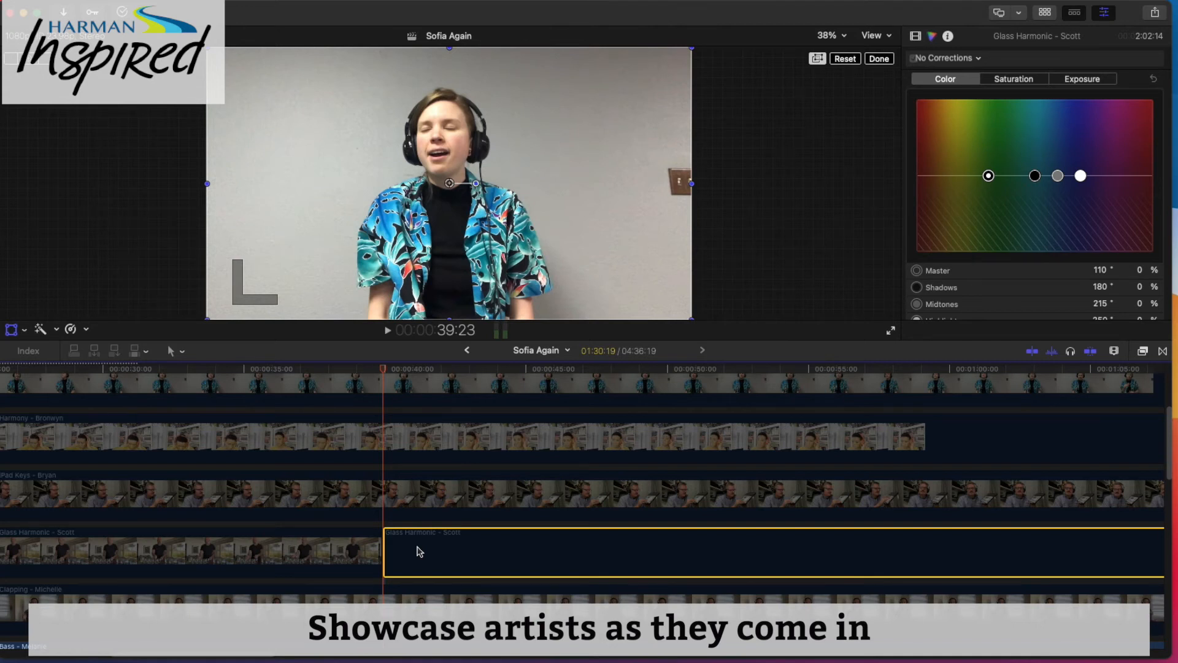
Split both melody video clips at 39:23 and disable the parts after the cut
{"action": "scroll", "coordinate": [417, 552], "scroll_direction": "up", "scroll_amount": 5}
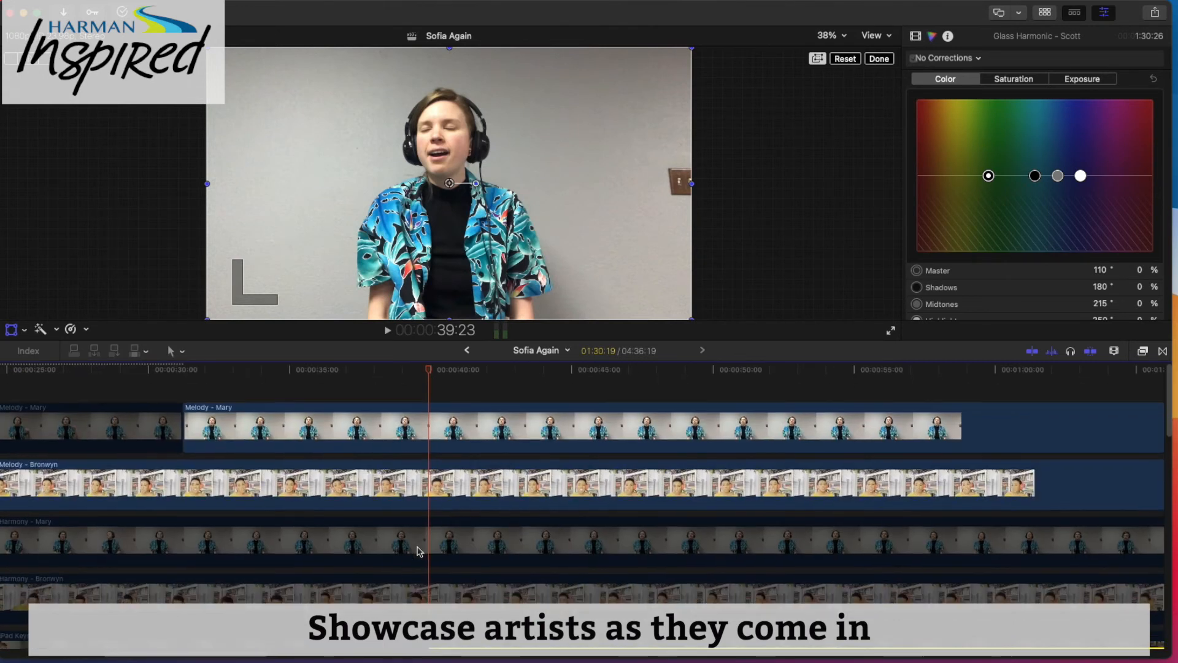
{"action": "left_click", "coordinate": [441, 414], "text": "super"}
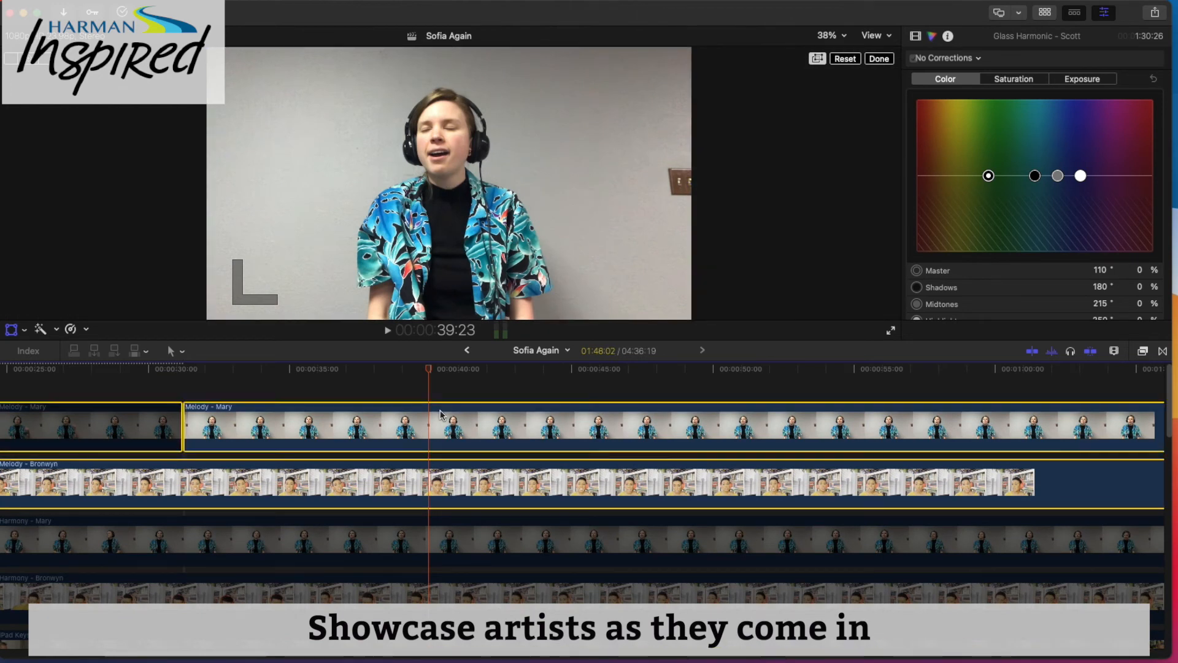
{"action": "key", "text": "super+b"}
{"action": "left_click_drag", "start_coordinate": [458, 387], "coordinate": [468, 469]}
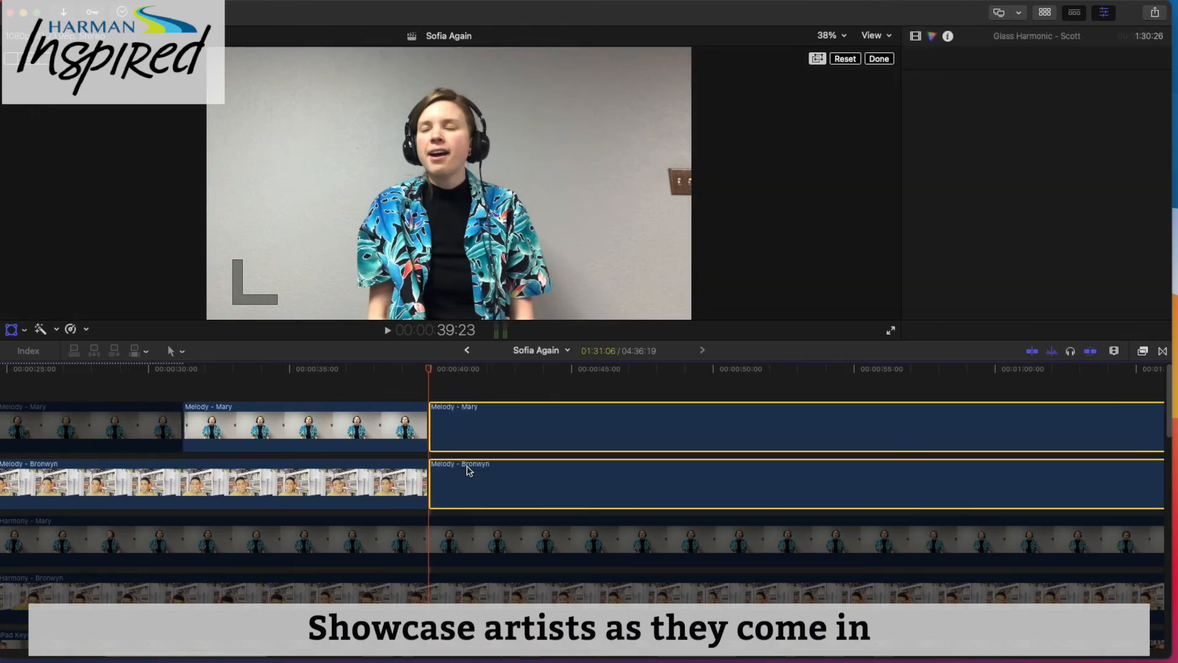
Replay the switch to the Glass Harmonic clip from about 38 seconds and stop at 47:10
{"action": "left_click", "coordinate": [386, 388]}
{"action": "key", "text": "space"}
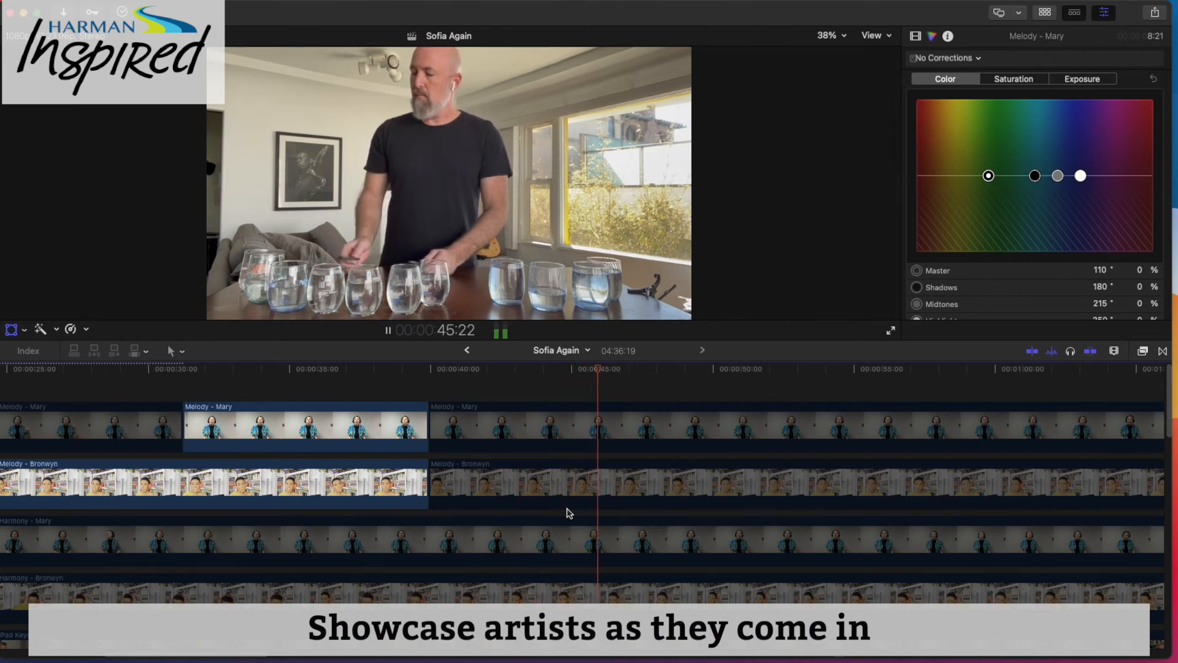
{"action": "scroll", "coordinate": [570, 514], "scroll_direction": "down", "scroll_amount": 2}
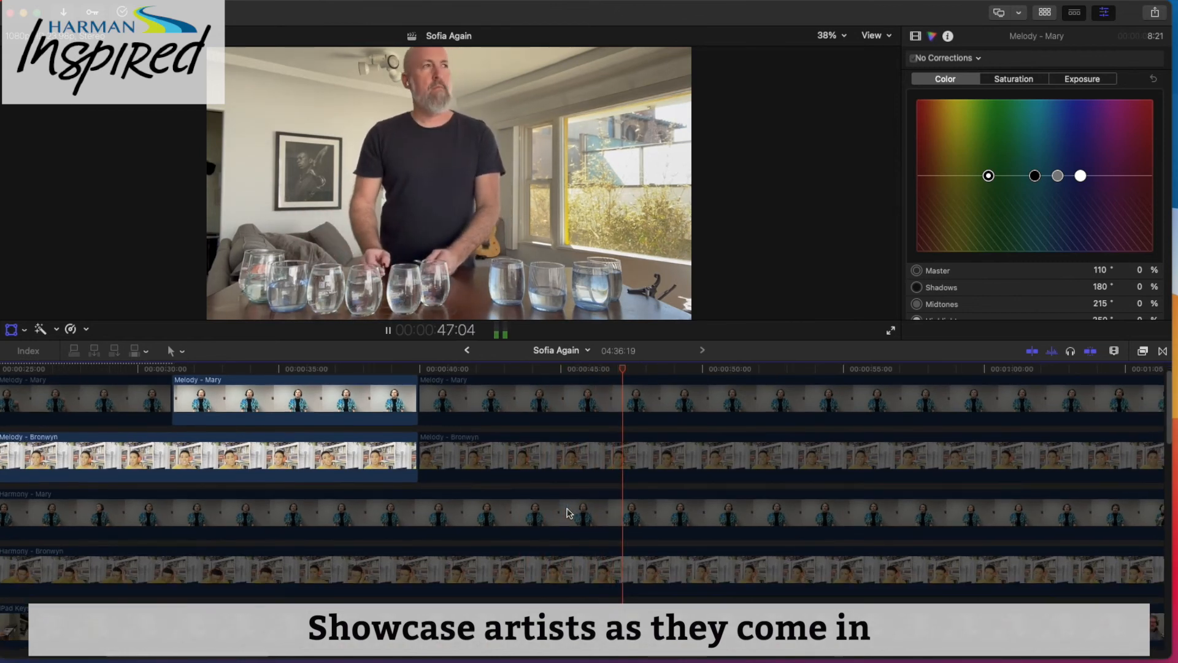
{"action": "key", "text": "space"}
{"action": "key", "text": "shift+t"}
Split the disabled iPad Keys video clip at 47:10 and enable the part after the cut
{"action": "scroll", "coordinate": [569, 513], "scroll_direction": "down", "scroll_amount": 10}
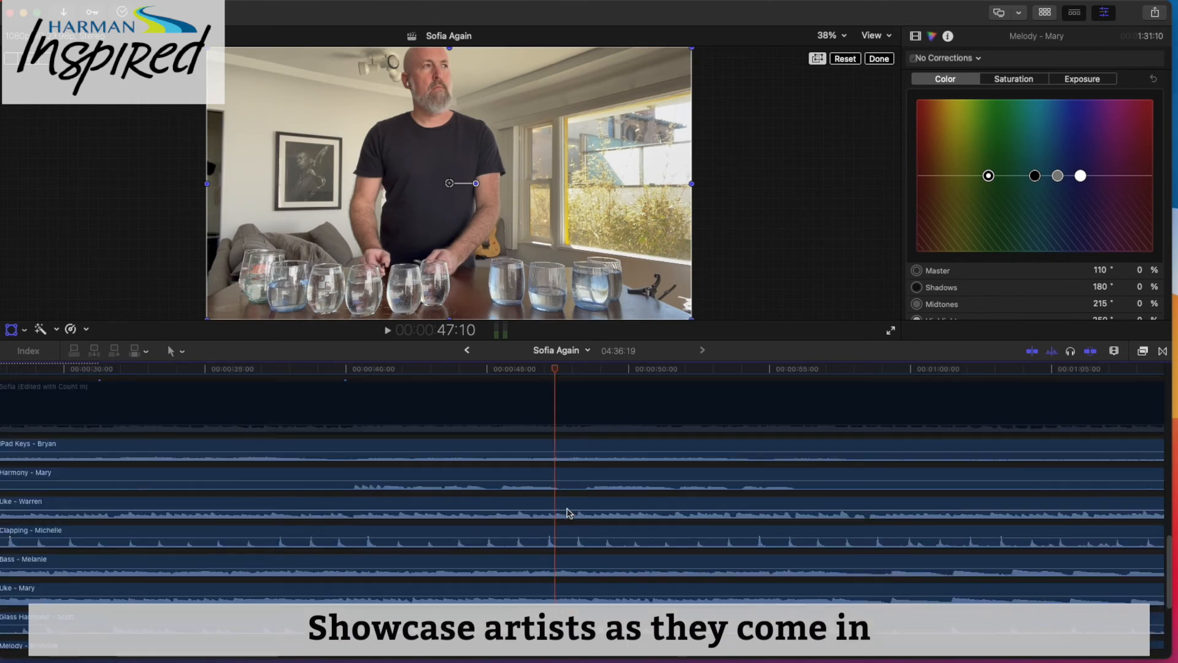
{"action": "scroll", "coordinate": [569, 513], "scroll_direction": "up", "scroll_amount": 10}
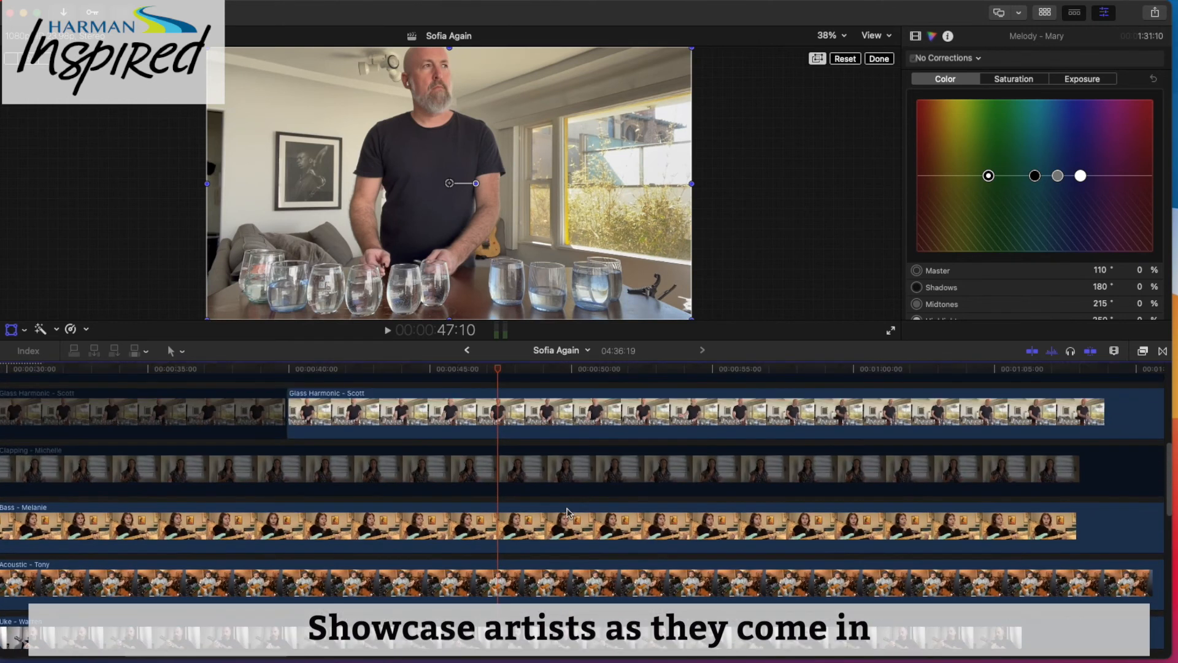
{"action": "scroll", "coordinate": [568, 512], "scroll_direction": "up", "scroll_amount": 3}
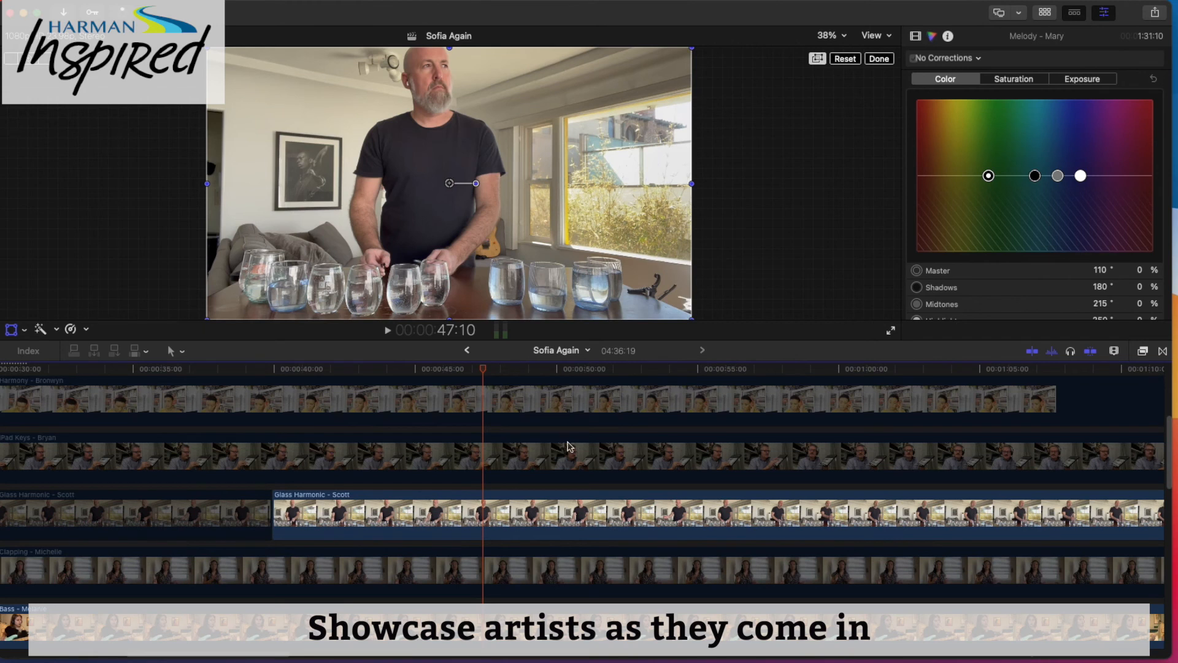
{"action": "left_click", "coordinate": [500, 454]}
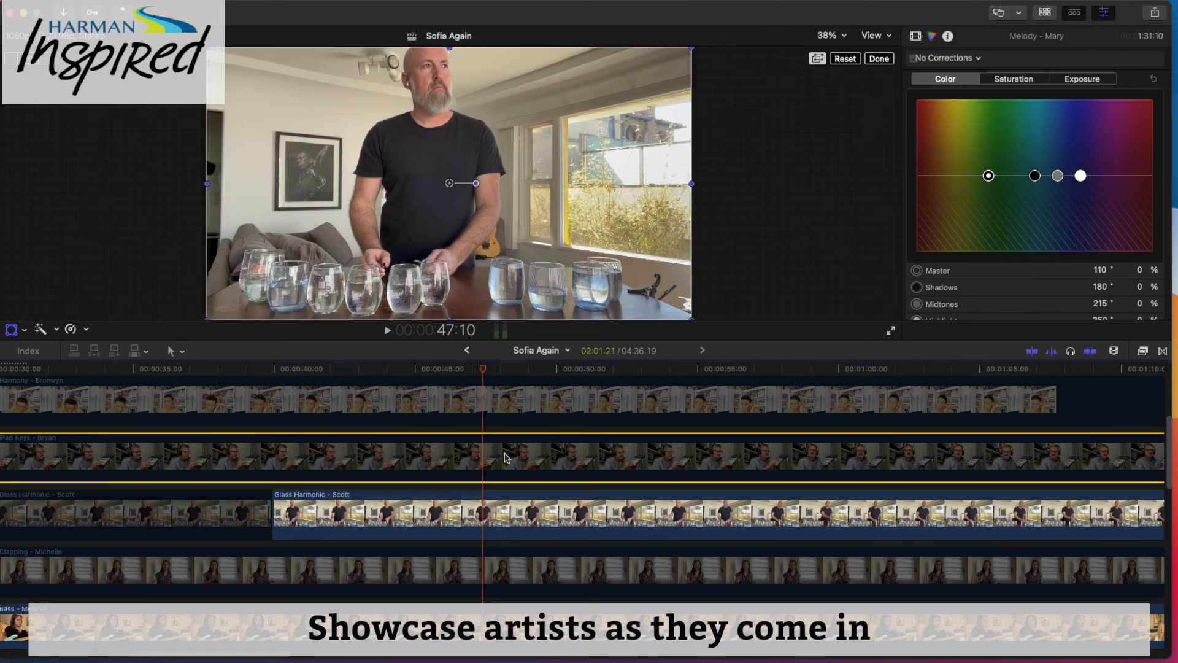
{"action": "key", "text": "alt+]"}
{"action": "left_click", "coordinate": [516, 462]}
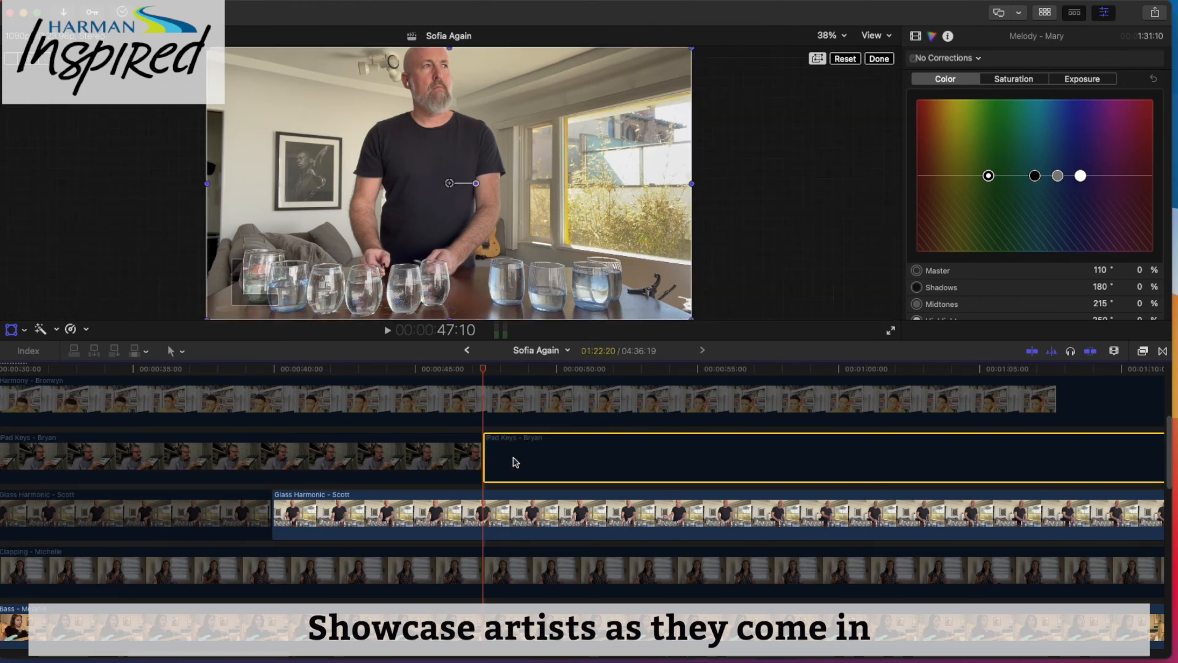
{"action": "key", "text": "v"}
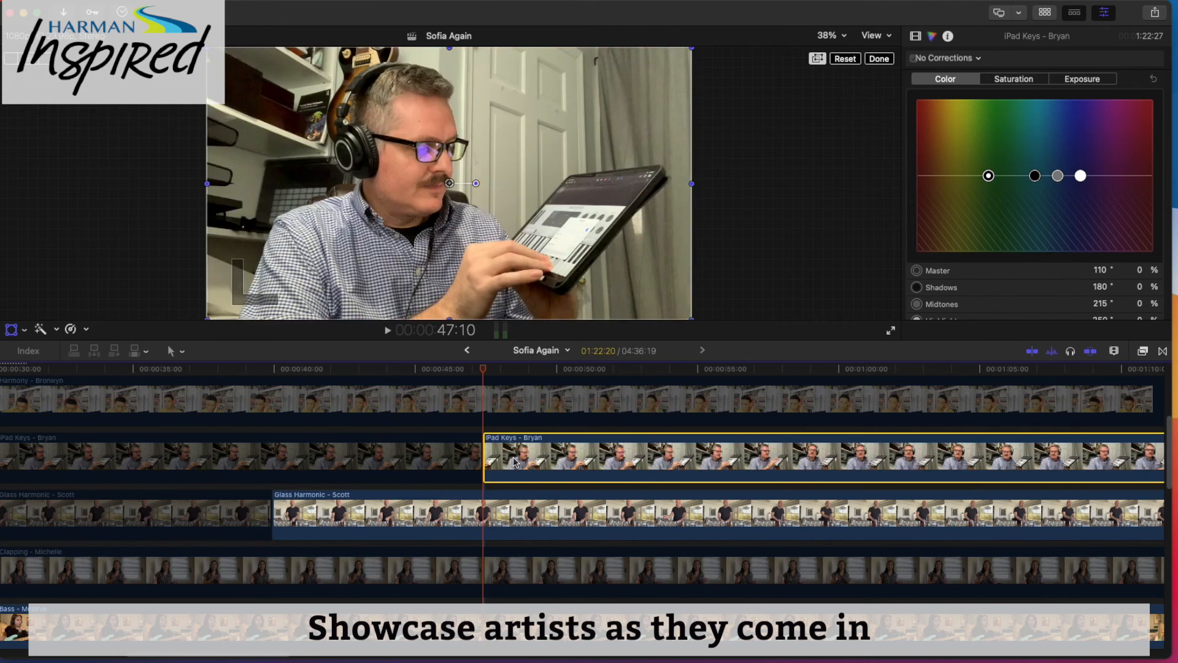
Play on to 56:16 and split the enabled iPad Keys and Glass Harmonic video clips there
{"action": "key", "text": "space"}
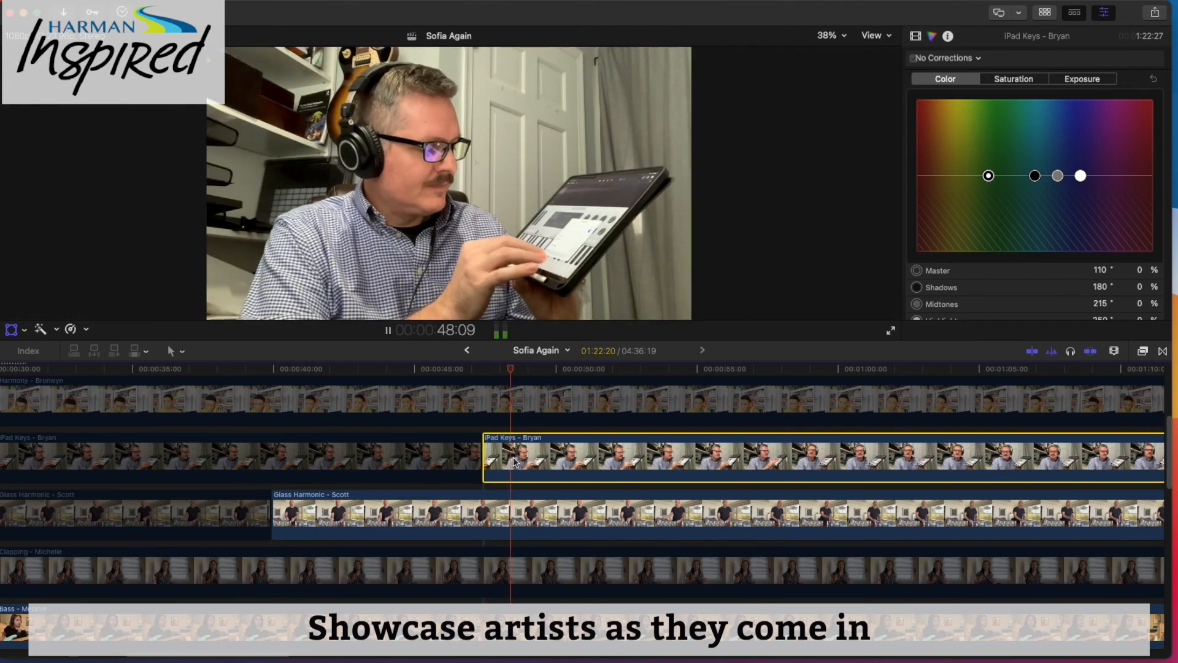
{"action": "scroll", "coordinate": [627, 475], "scroll_direction": "right", "scroll_amount": 3}
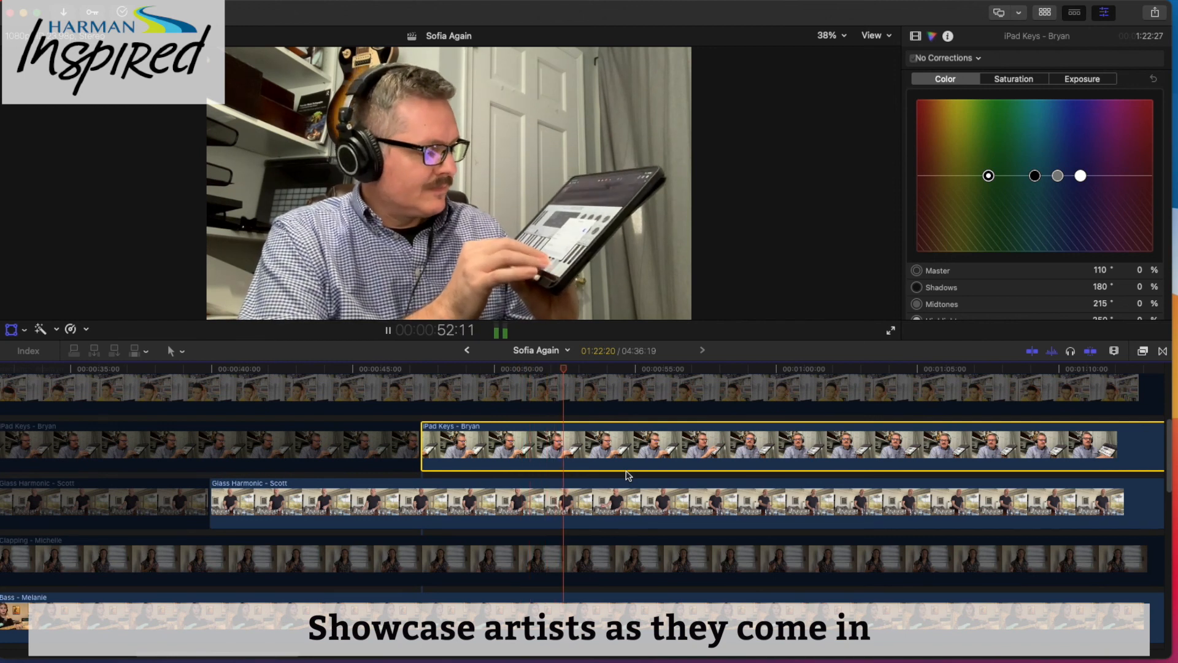
{"action": "scroll", "coordinate": [628, 476], "scroll_direction": "down", "scroll_amount": 2}
{"action": "scroll", "coordinate": [627, 475], "scroll_direction": "right", "scroll_amount": 3}
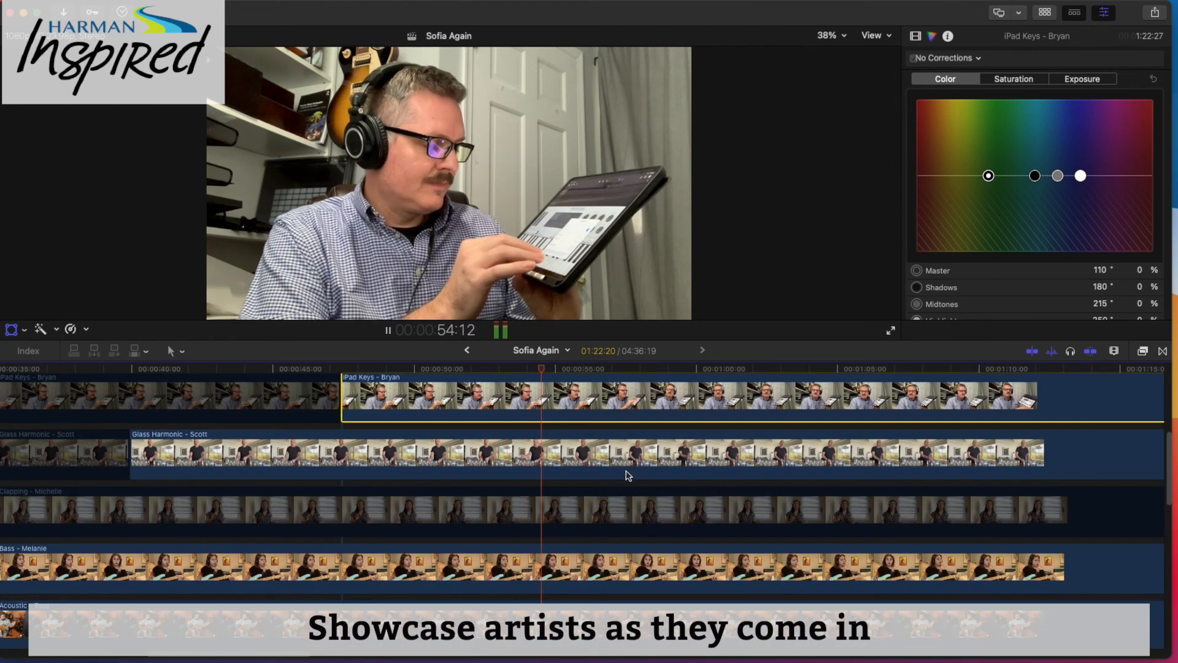
{"action": "scroll", "coordinate": [580, 459], "scroll_direction": "up", "scroll_amount": 2}
{"action": "scroll", "coordinate": [580, 459], "scroll_direction": "right", "scroll_amount": 1}
{"action": "key", "text": "space"}
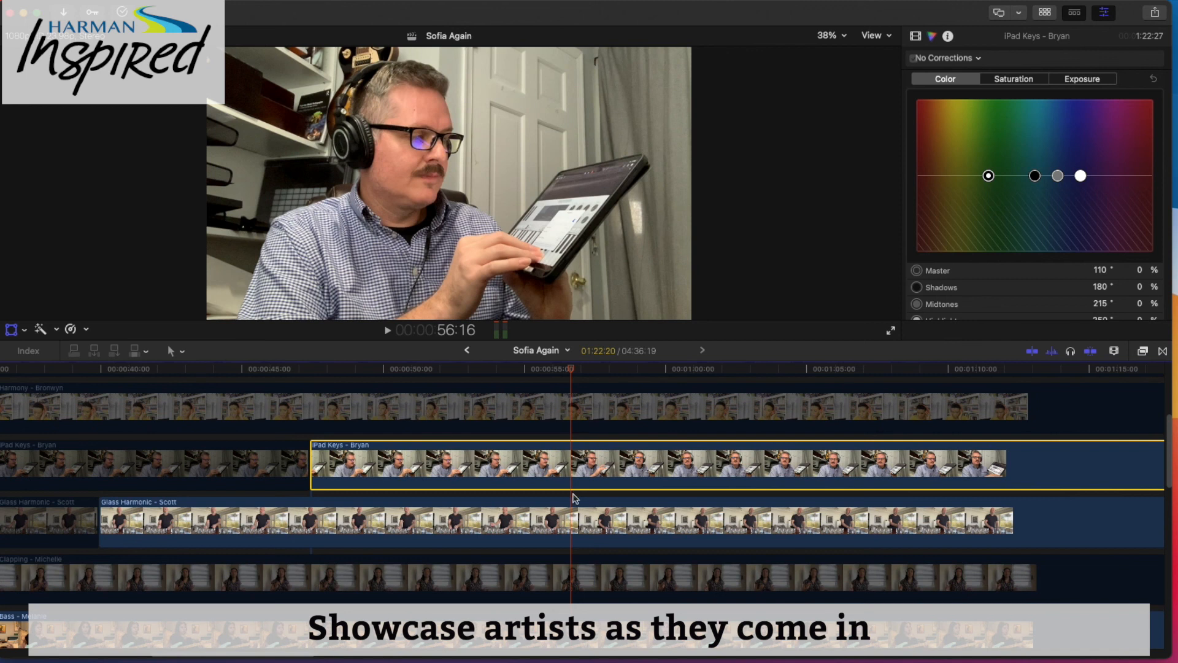
{"action": "key", "text": "super+b"}
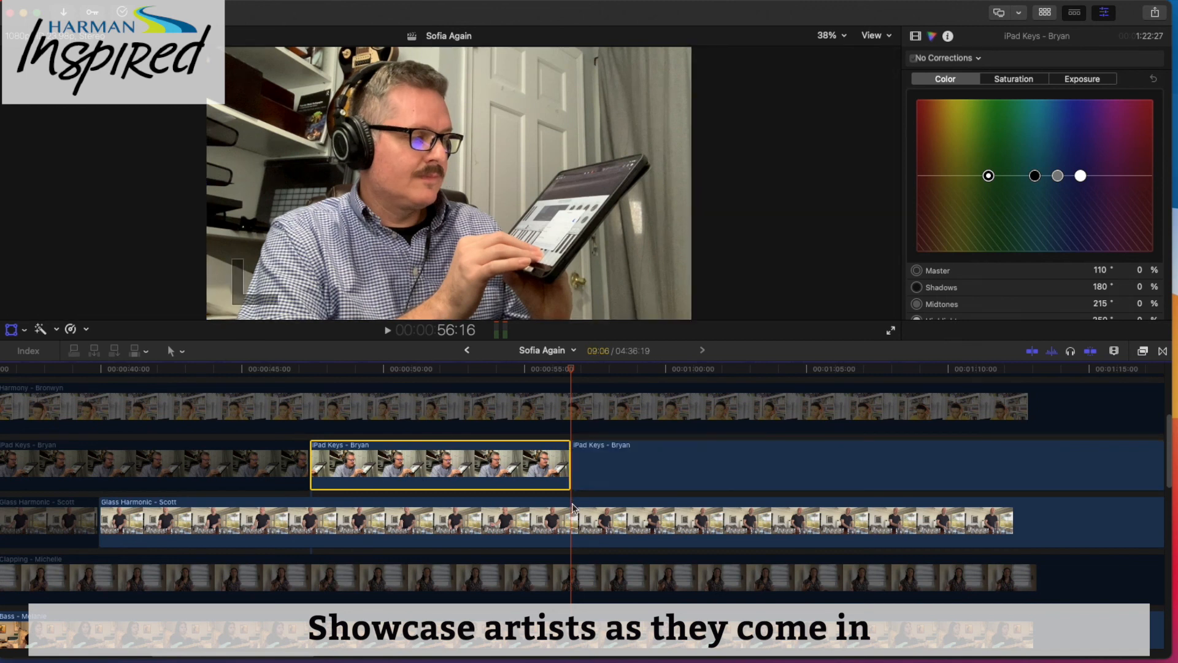
{"action": "left_click", "coordinate": [572, 505]}
{"action": "key", "text": "super+b"}
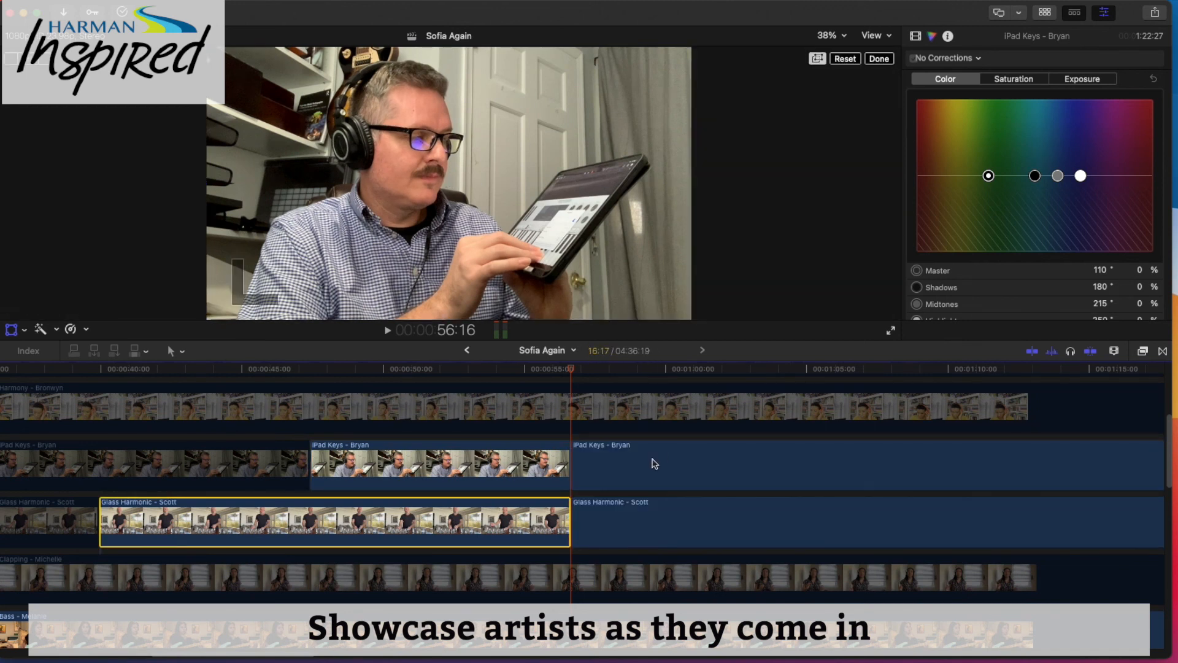
Disable the parts of the Glass Harmonic and iPad Keys video clips after the 56:16 cut
{"action": "key", "text": "super+Right"}
{"action": "key", "text": "v"}
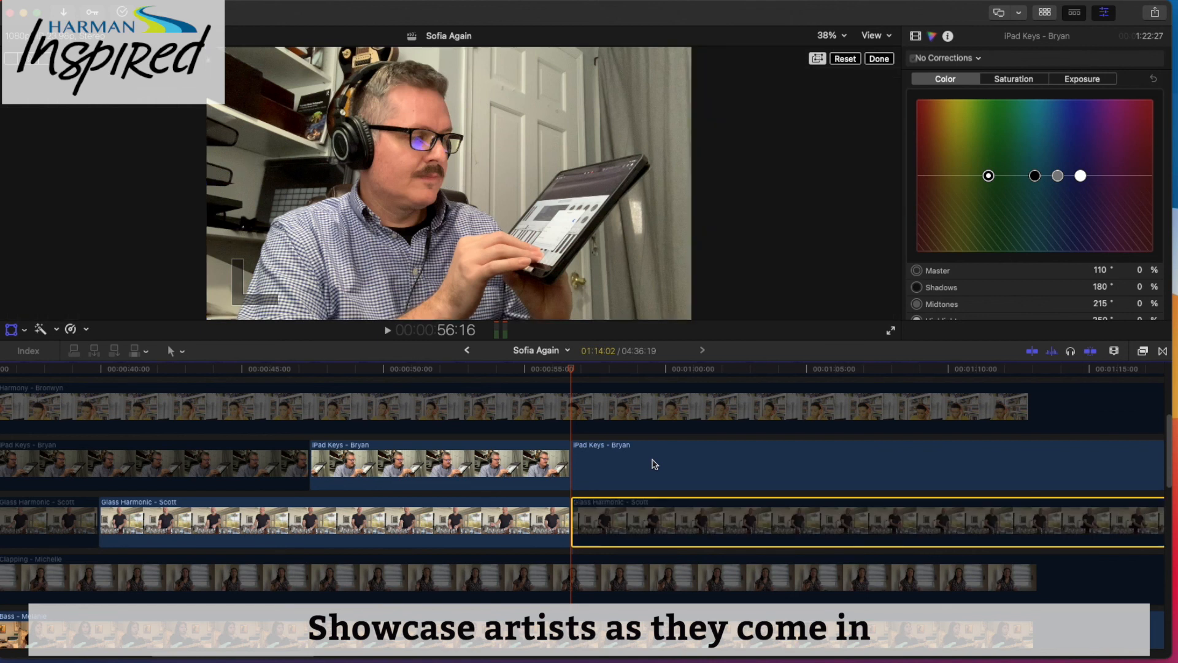
{"action": "left_click", "coordinate": [655, 465]}
{"action": "key", "text": "v"}
Split the disabled Clapping video clip at 56:16 and enable the part after the cut
{"action": "left_click", "coordinate": [611, 578]}
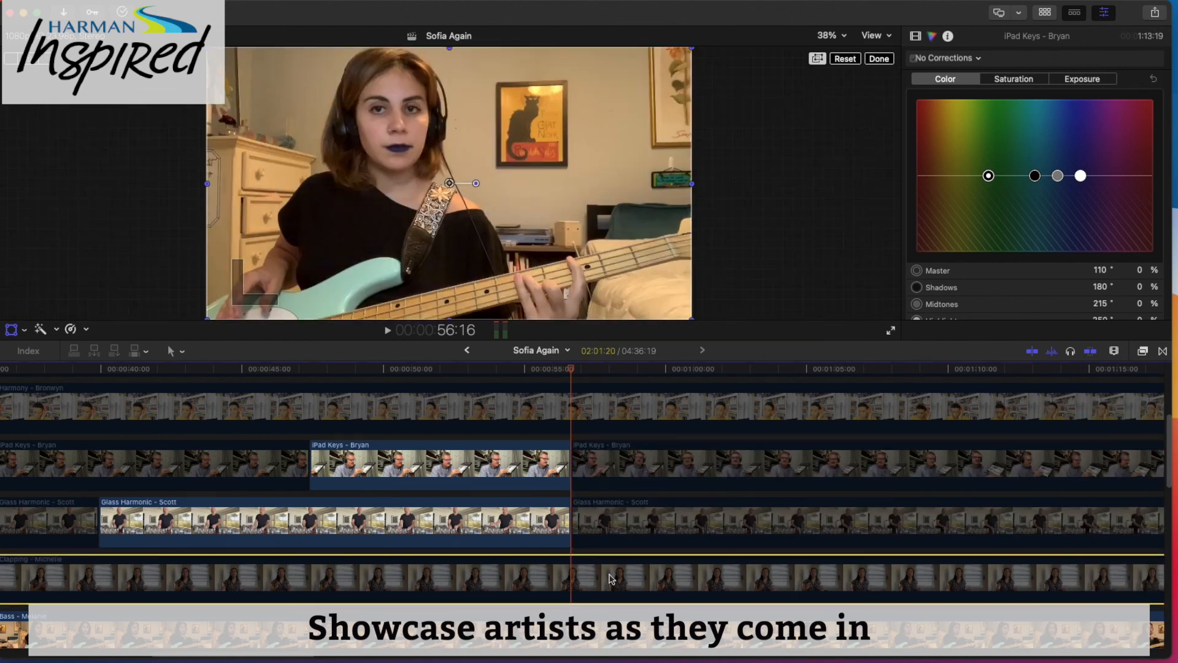
{"action": "key", "text": "super+b"}
{"action": "left_click", "coordinate": [612, 579]}
{"action": "key", "text": "v"}
Play on through the newly enabled Clapping video clip and stop at 1:01:17
{"action": "key", "text": "space"}
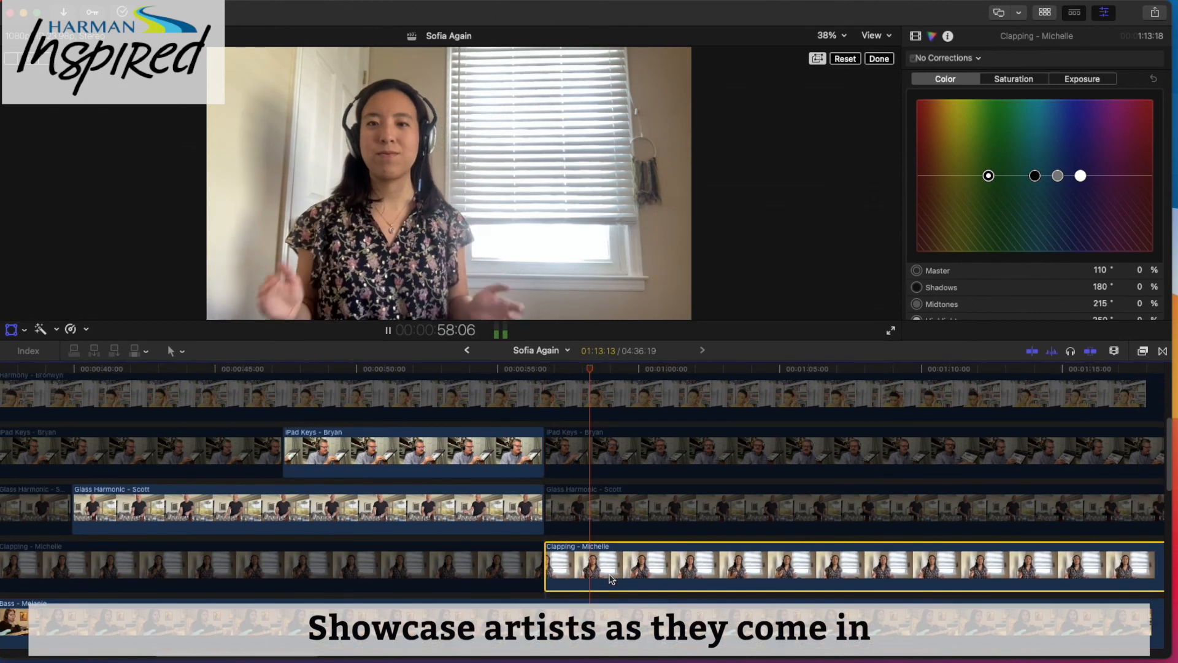
{"action": "scroll", "coordinate": [612, 579], "scroll_direction": "up", "scroll_amount": 10}
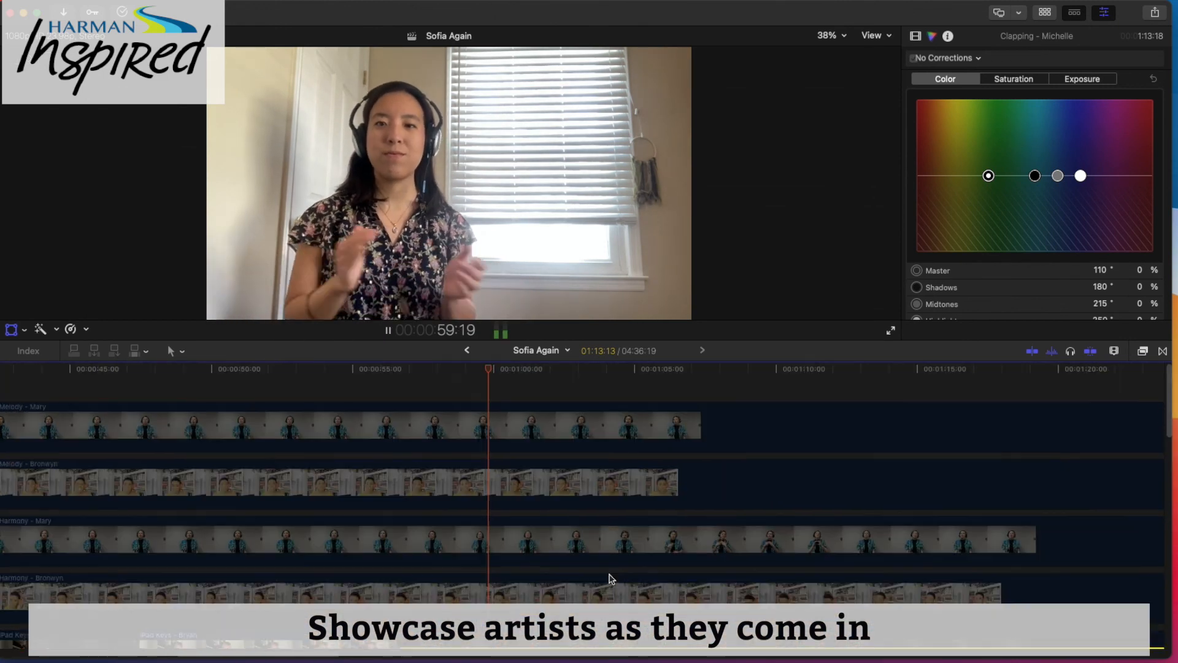
{"action": "key", "text": "space"}
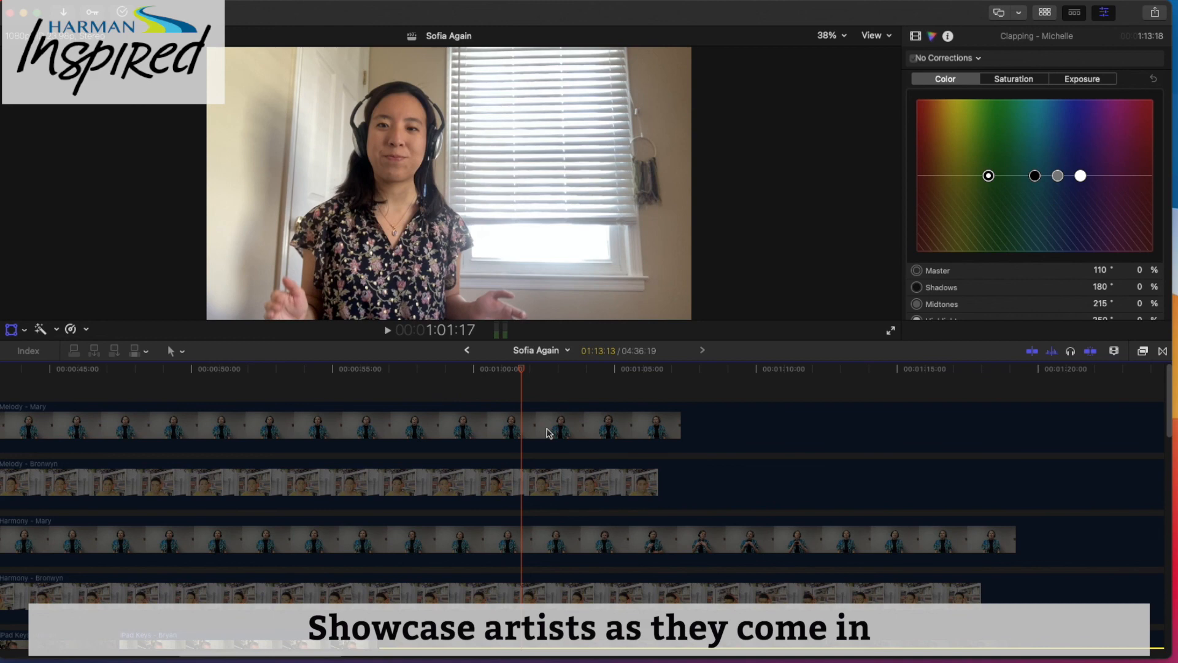
{"action": "scroll", "coordinate": [548, 433], "scroll_direction": "down", "scroll_amount": 5}
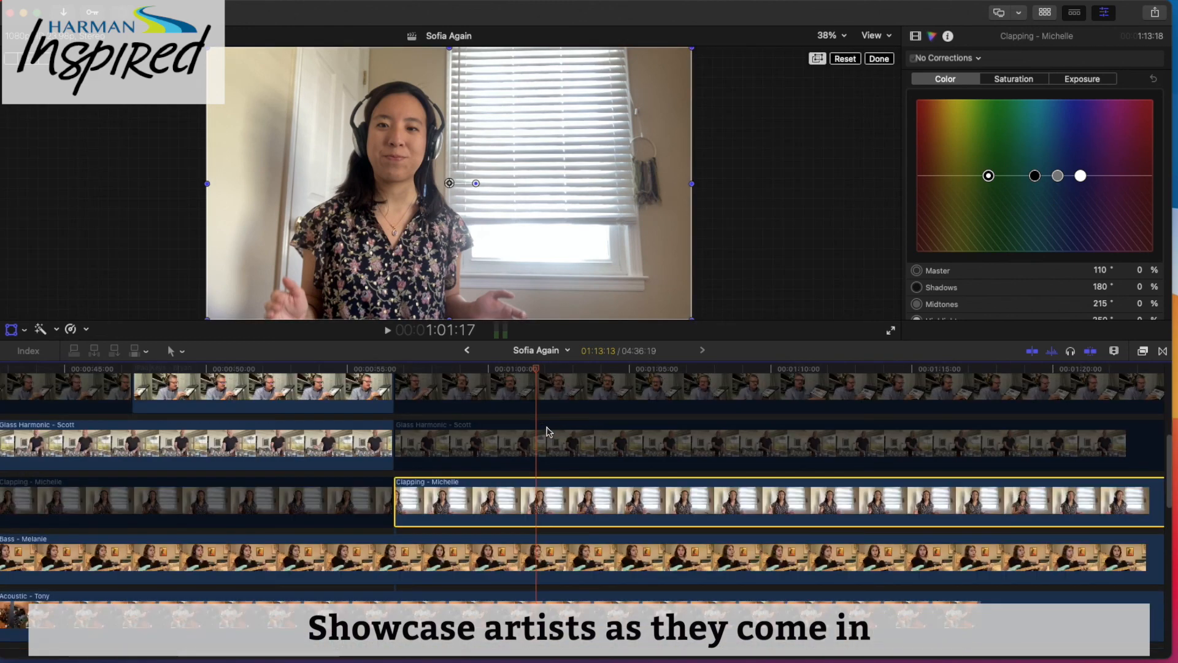